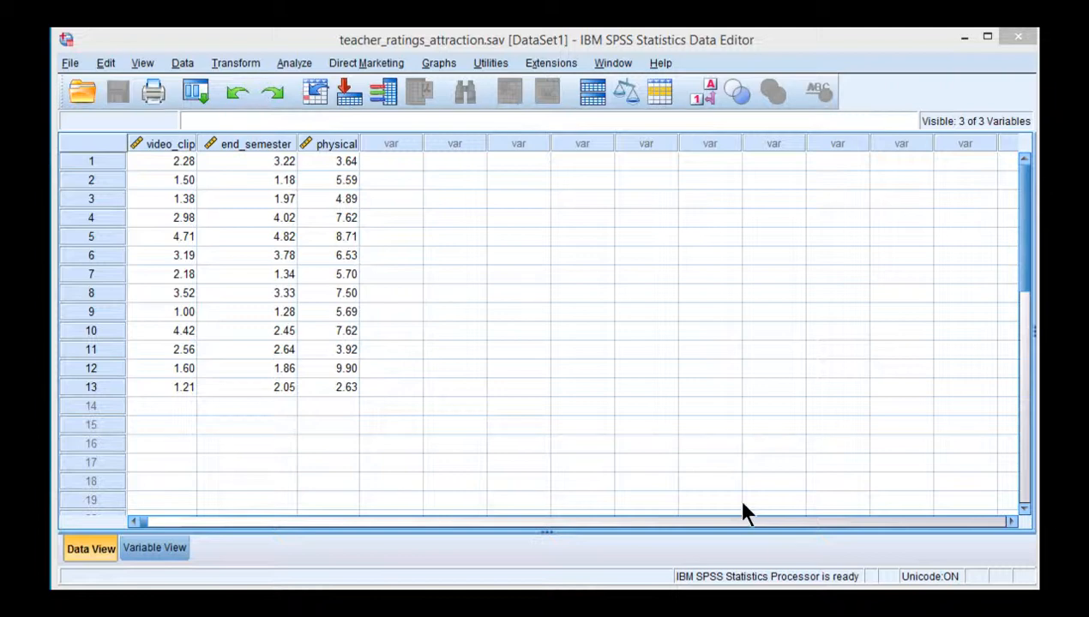
# Look over the video_clip, end_semester and physical scores in the teacher ratings dataset
pyautogui.click(232, 182)
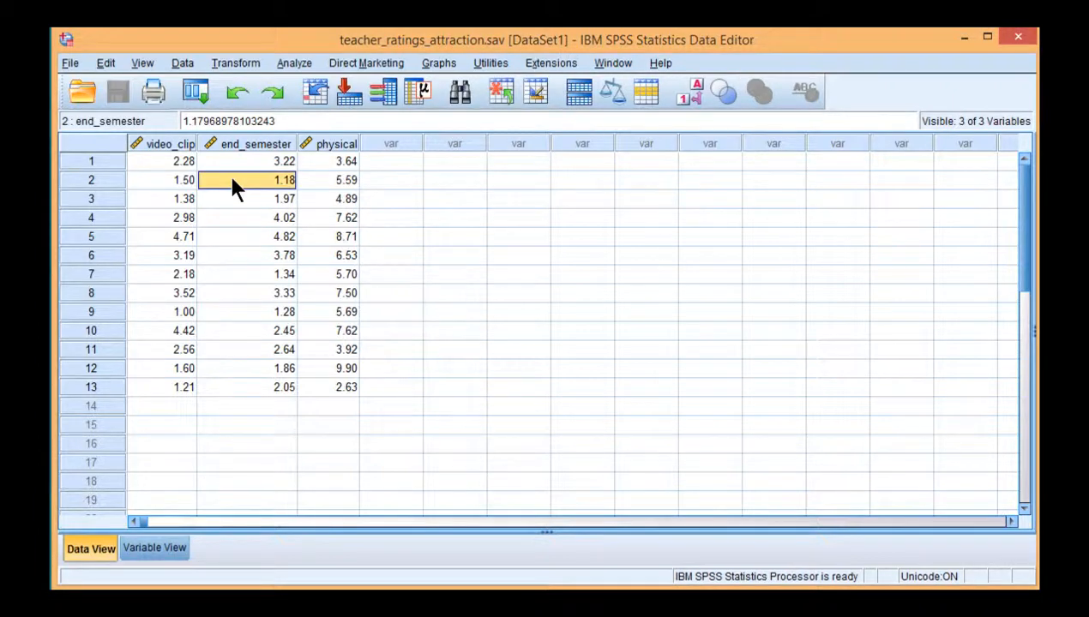
pyautogui.click(164, 162)
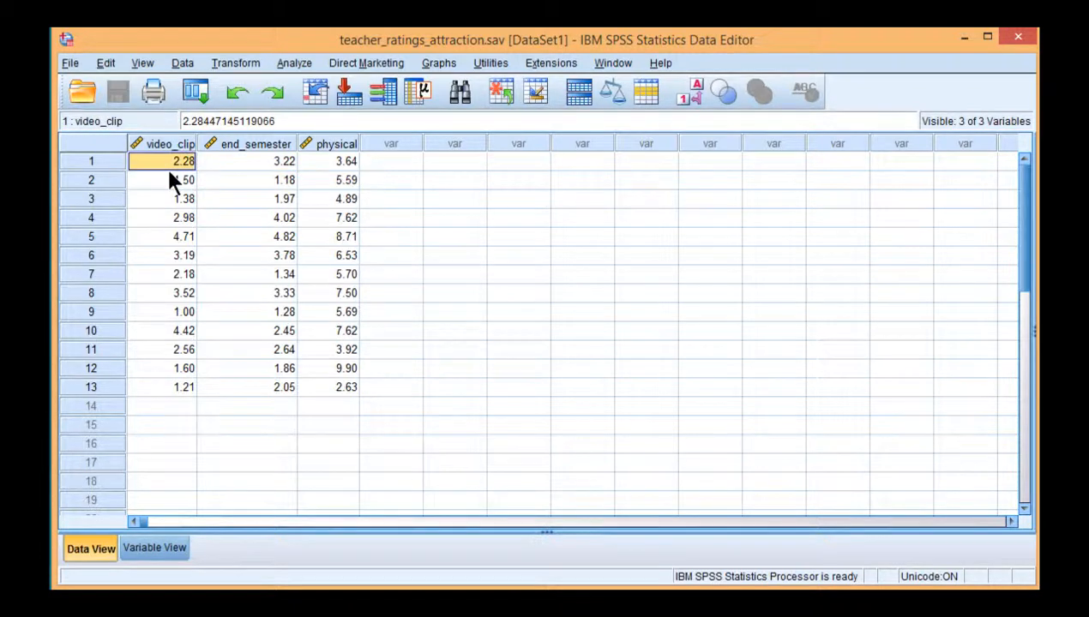
pyautogui.click(252, 163)
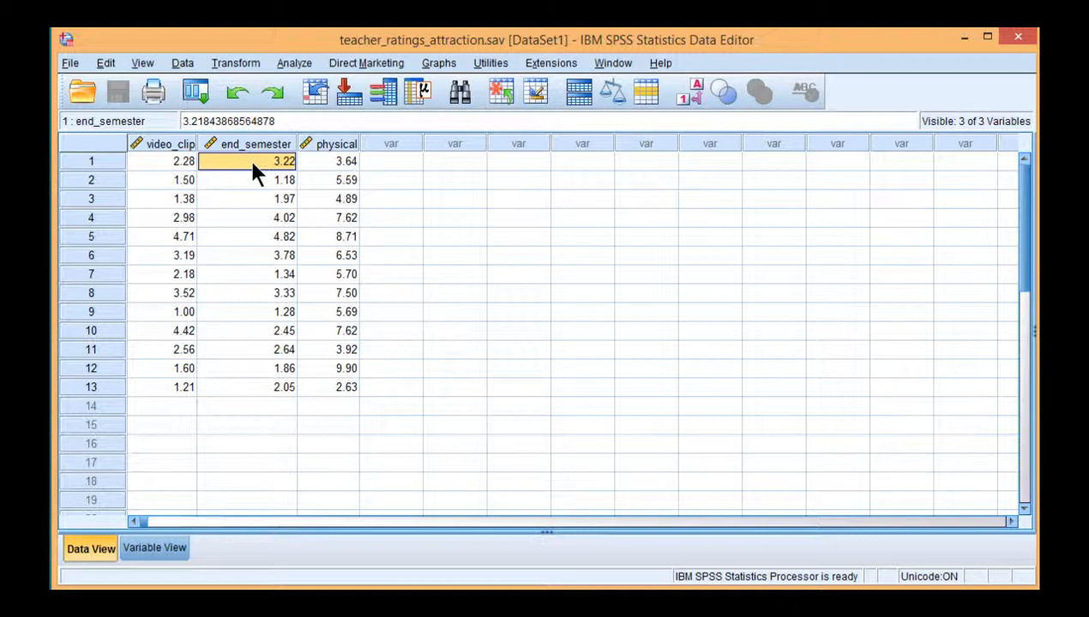
pyautogui.click(324, 164)
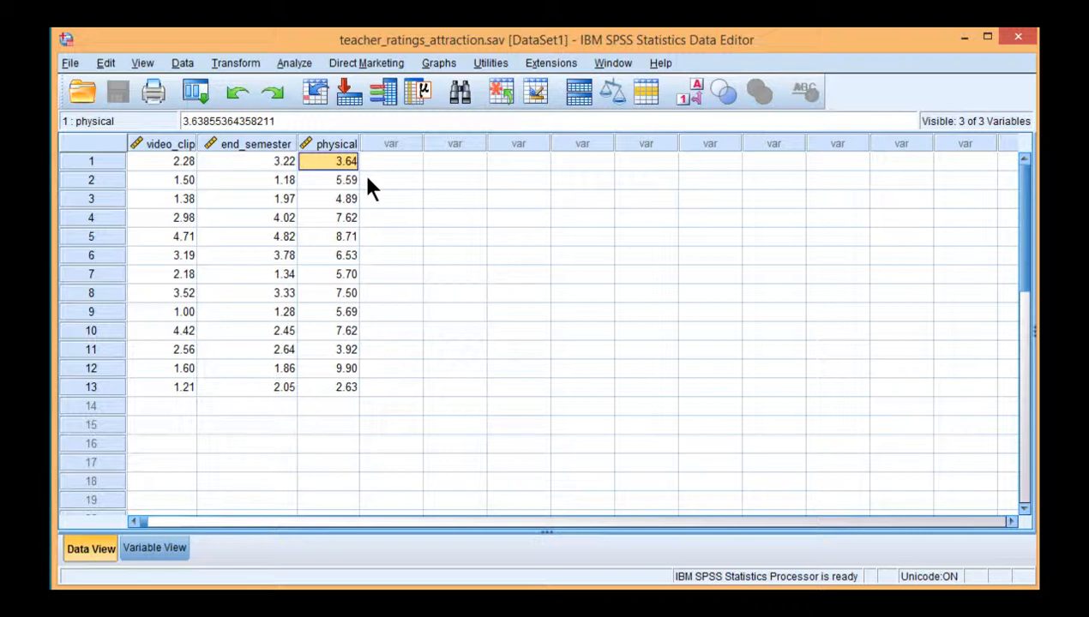
pyautogui.click(184, 163)
pyautogui.click(243, 161)
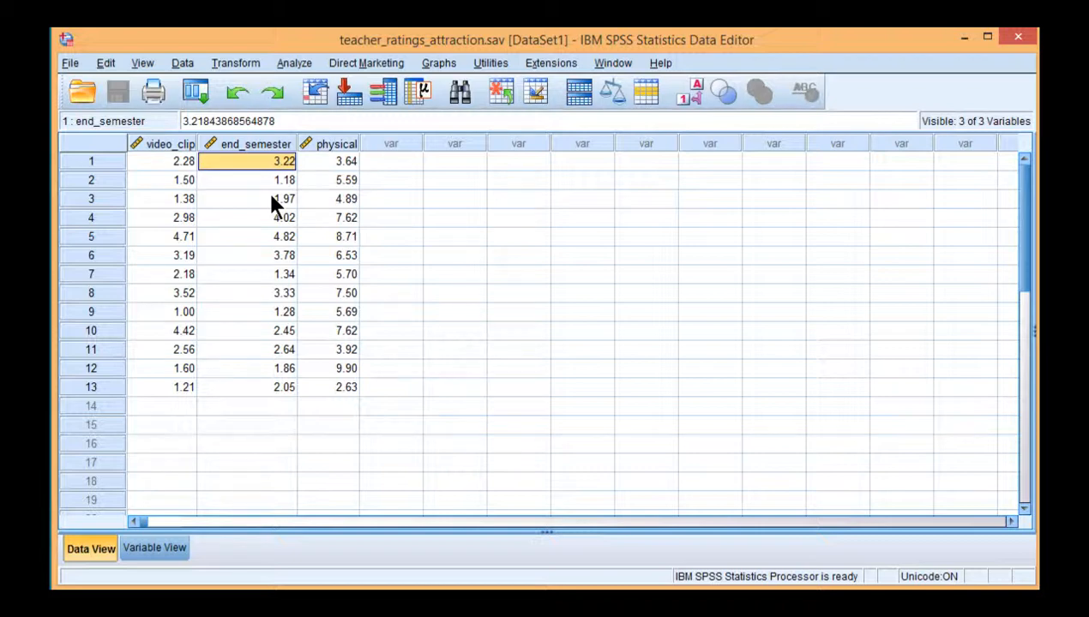
pyautogui.click(330, 161)
# Run a two-tailed partial correlation between video_clip and end_semester, controlling for physical
pyautogui.click(294, 64)
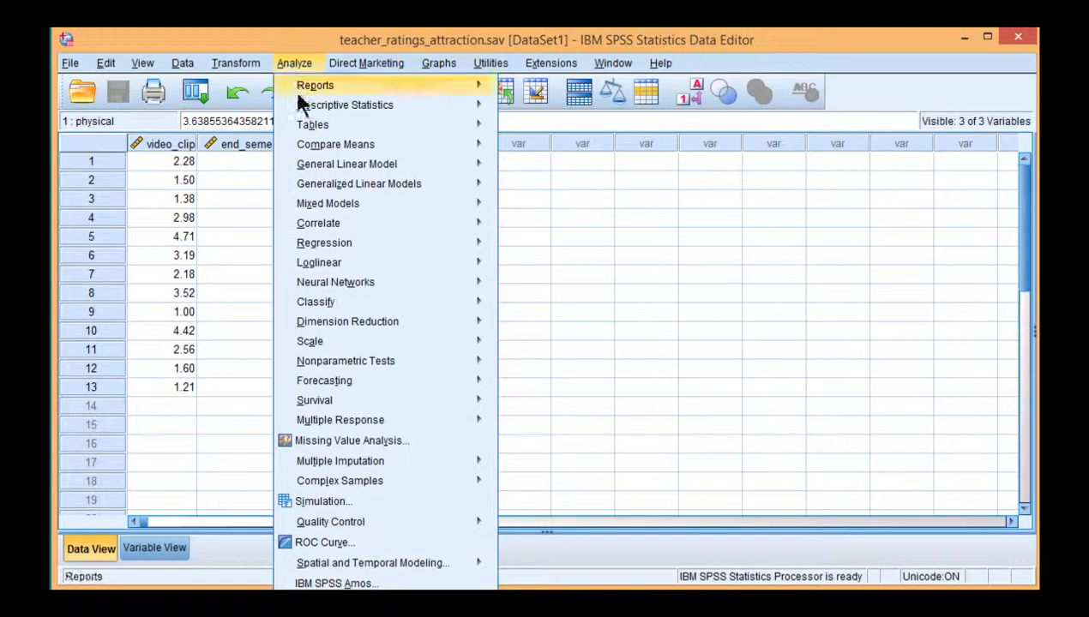
pyautogui.moveTo(384, 223)
pyautogui.click(569, 244)
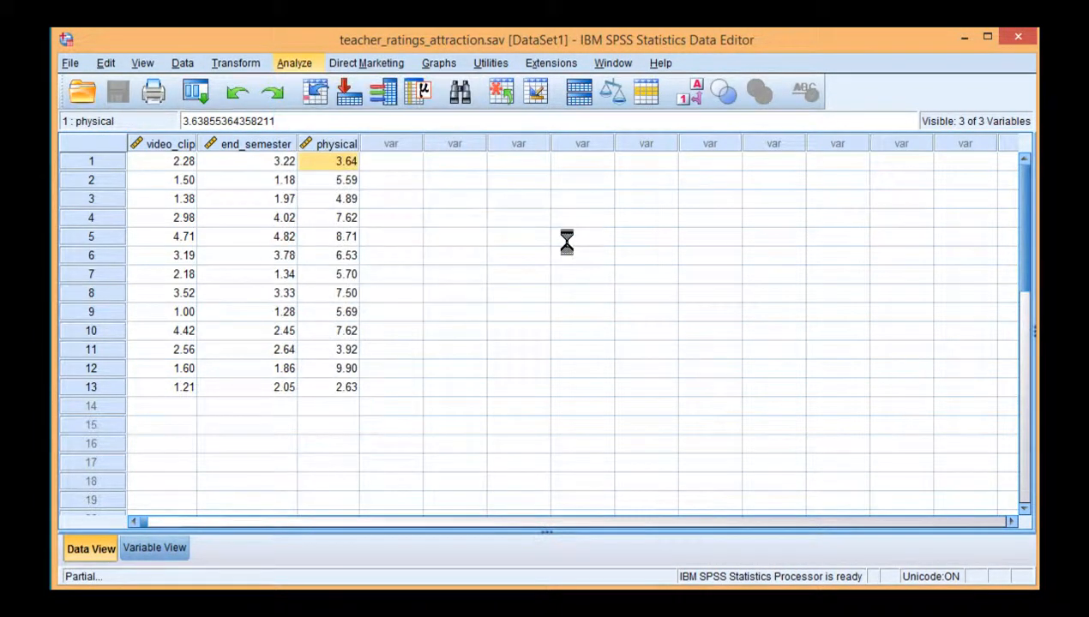
pyautogui.keyDown('shift'); pyautogui.click(306, 252); pyautogui.keyUp('shift')
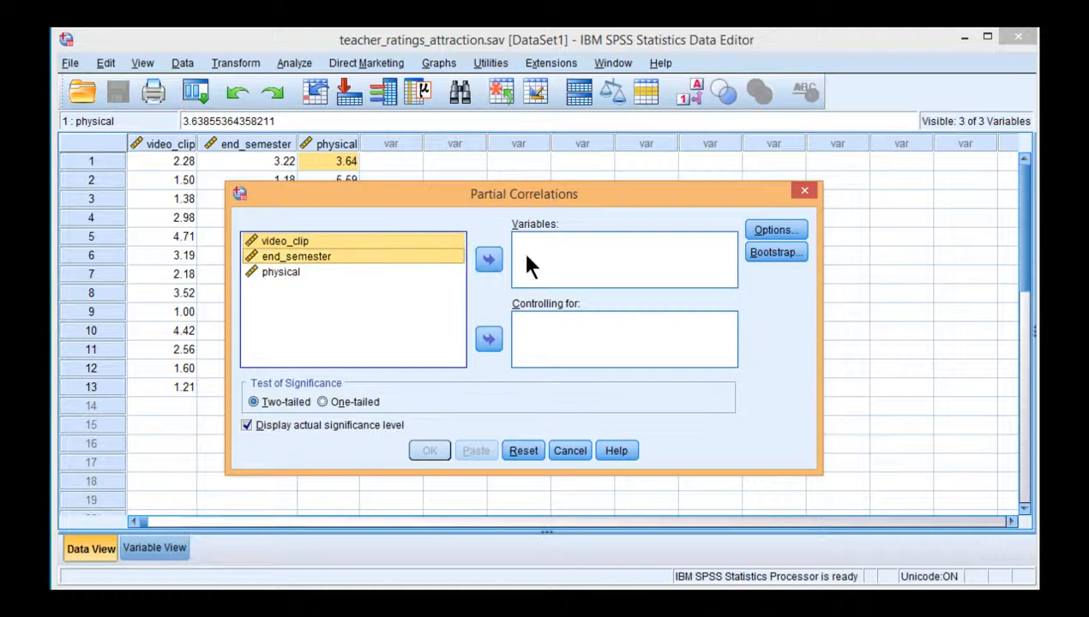
pyautogui.click(489, 262)
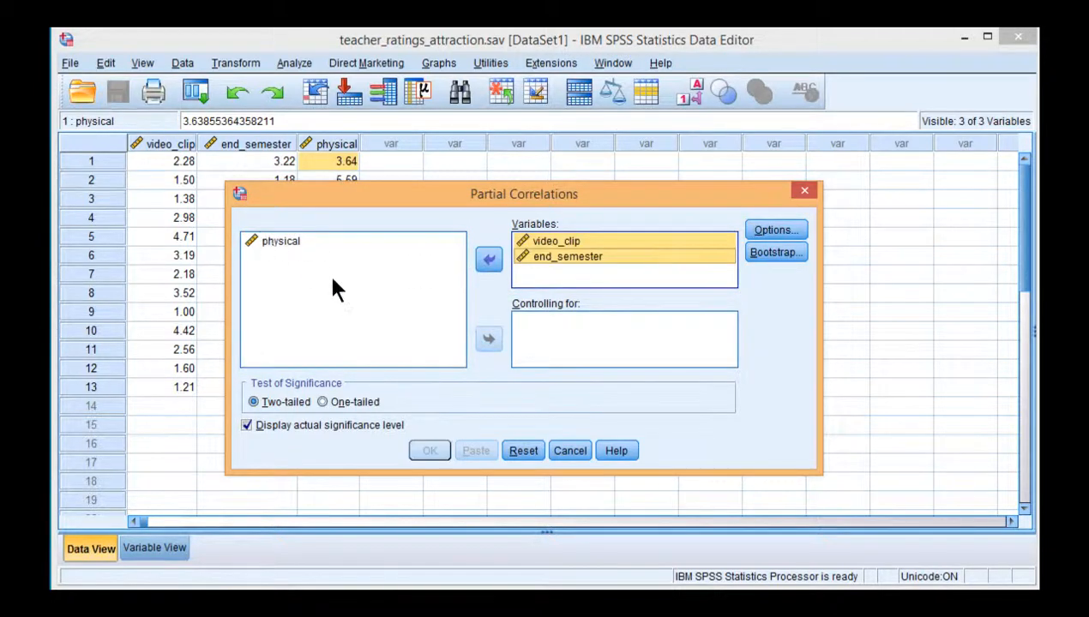
pyautogui.click(287, 242)
pyautogui.click(487, 340)
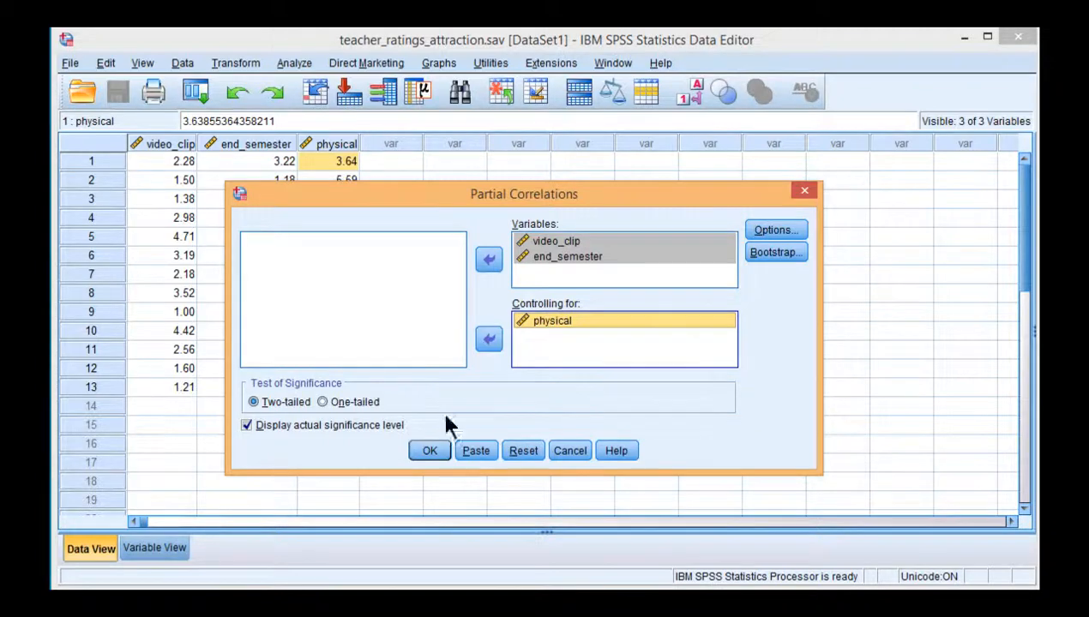
pyautogui.click(426, 451)
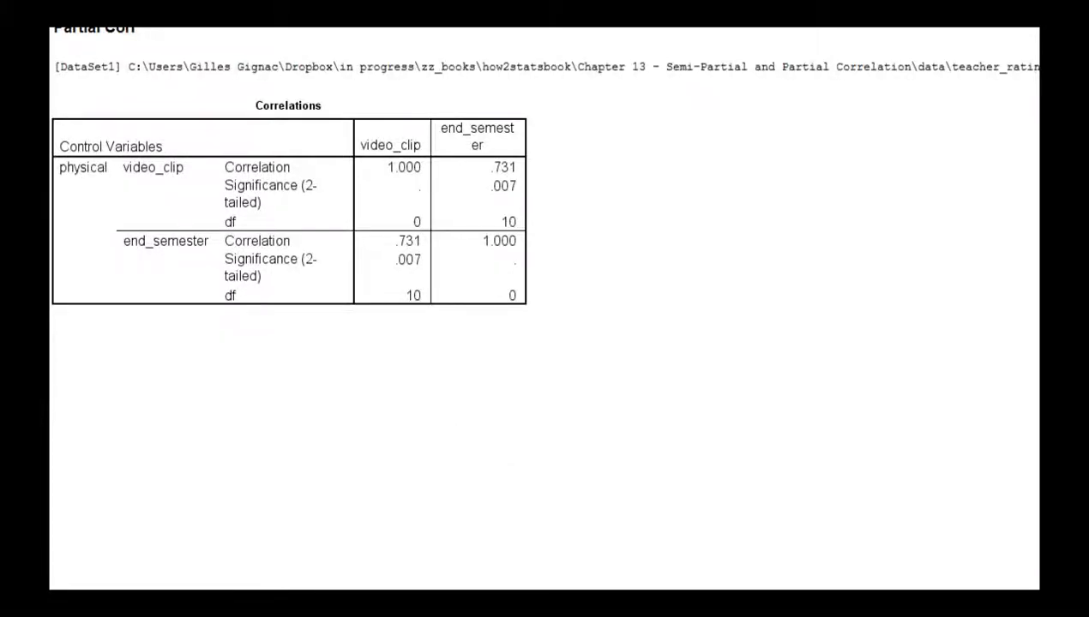
pyautogui.click(425, 206)
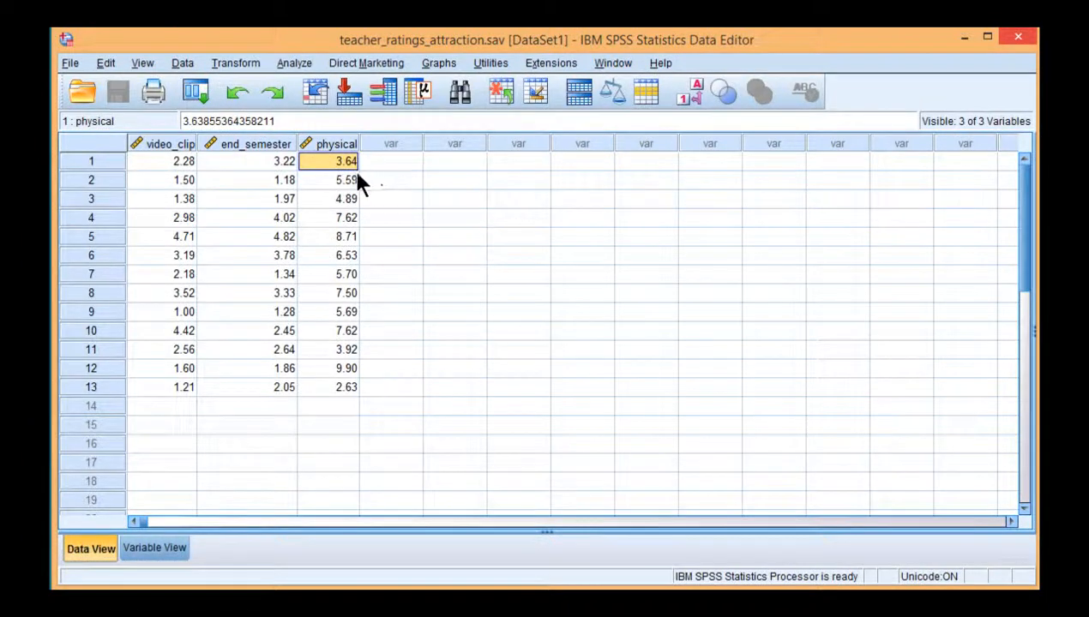
# Examine the physical column alongside the video_clip and end_semester columns to identify the control variable and the correlated variables
pyautogui.click(353, 175)
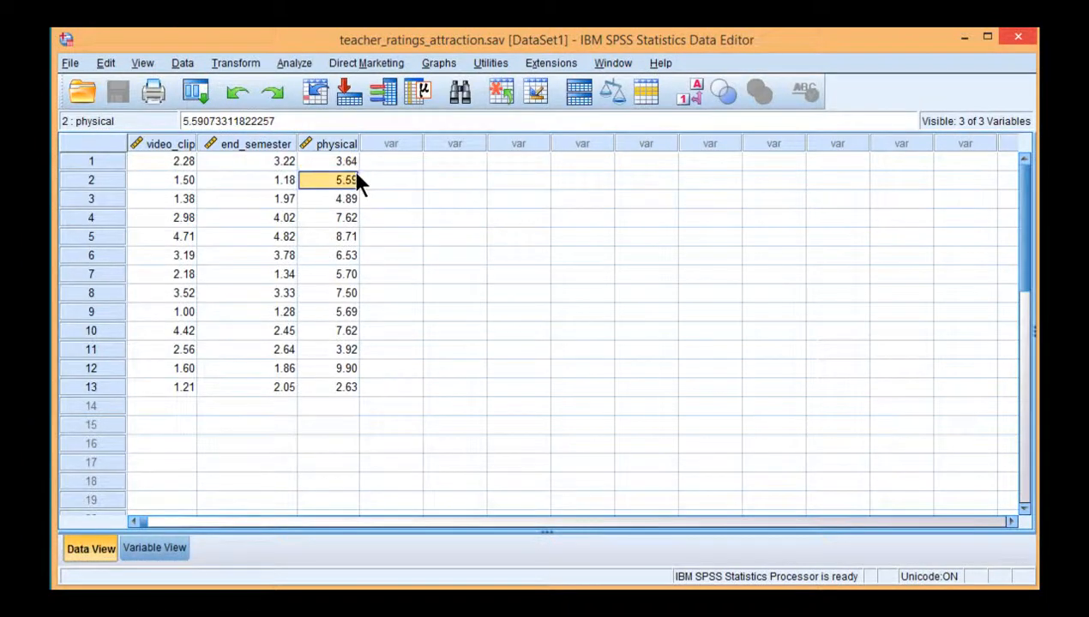
pyautogui.click(329, 165)
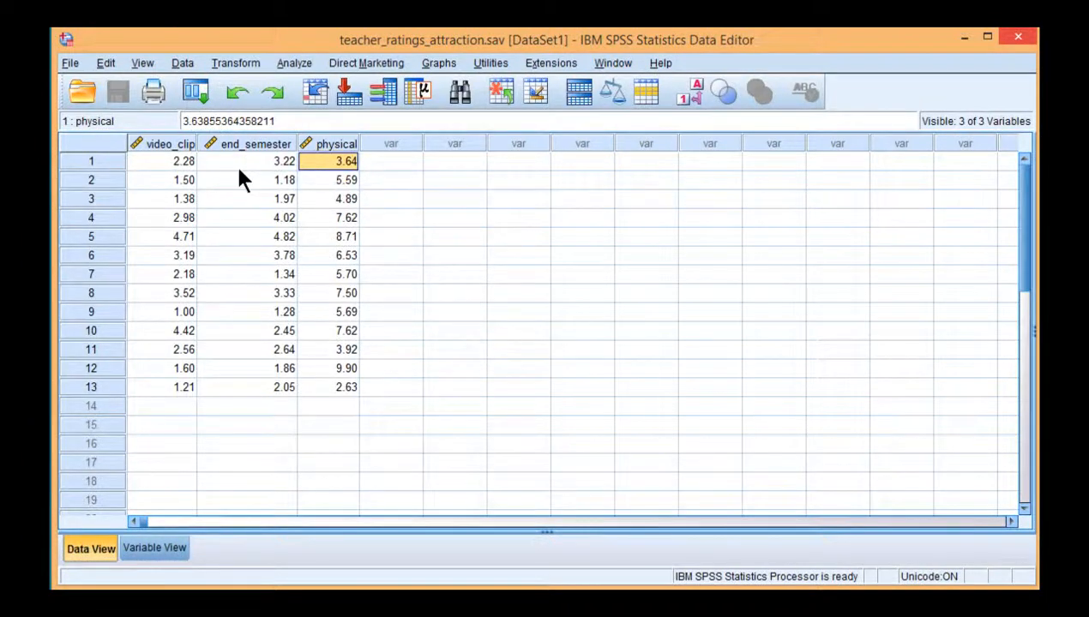
pyautogui.click(173, 146)
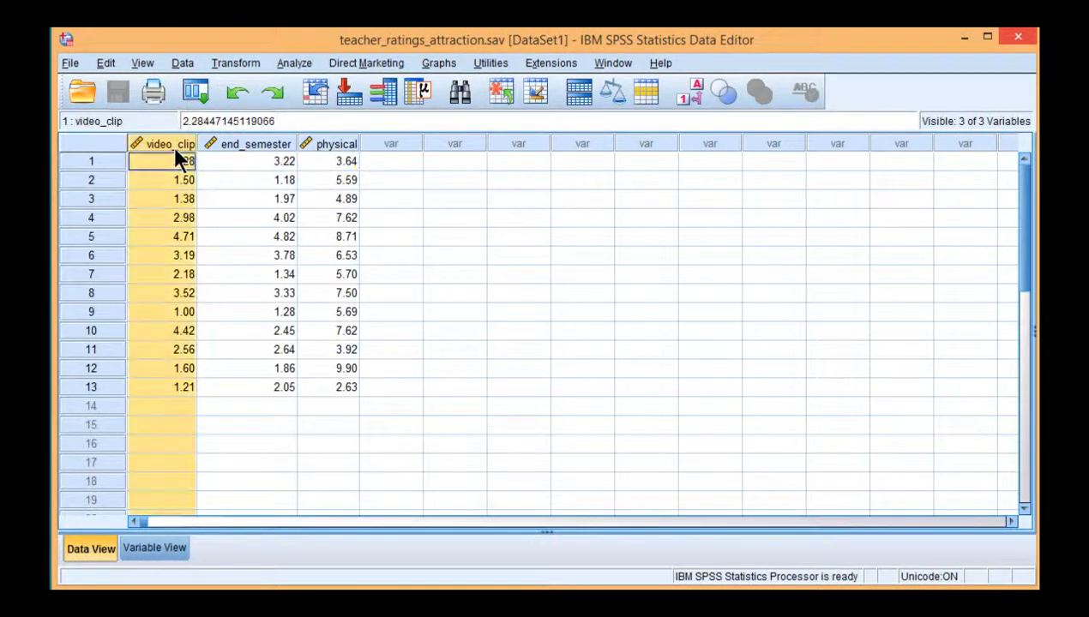
pyautogui.click(257, 161)
pyautogui.click(310, 165)
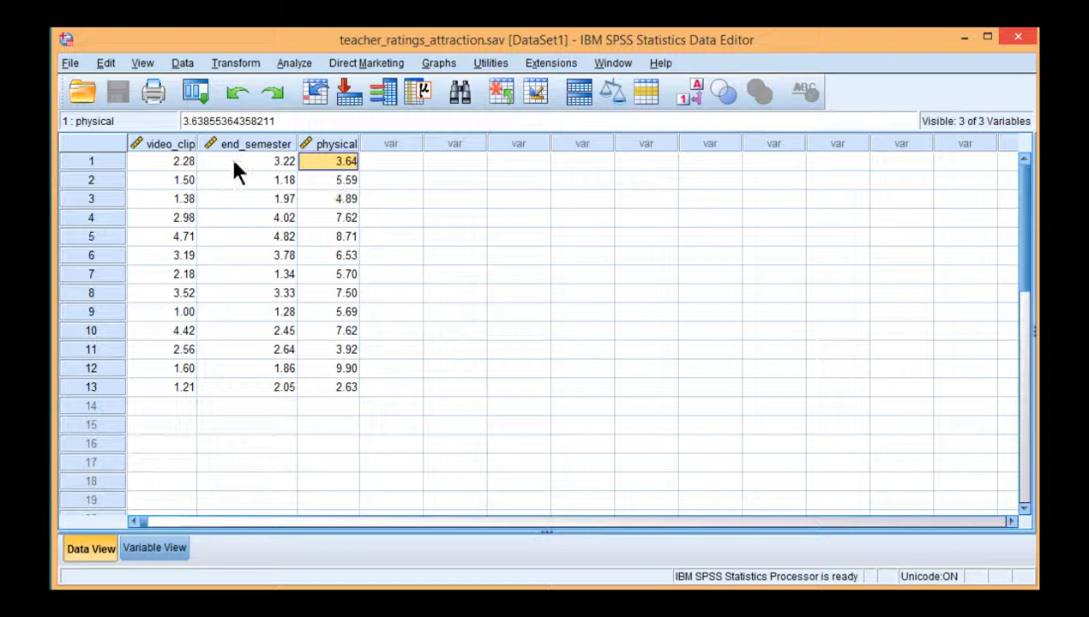
pyautogui.click(171, 143)
pyautogui.click(329, 143)
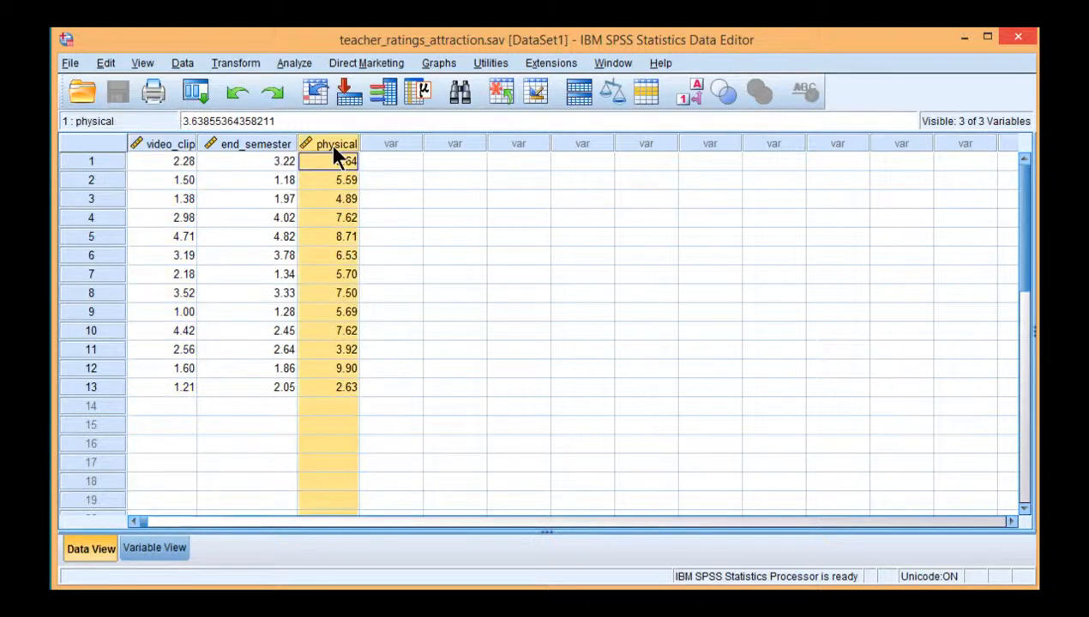
pyautogui.click(162, 143)
pyautogui.click(171, 179)
pyautogui.click(255, 163)
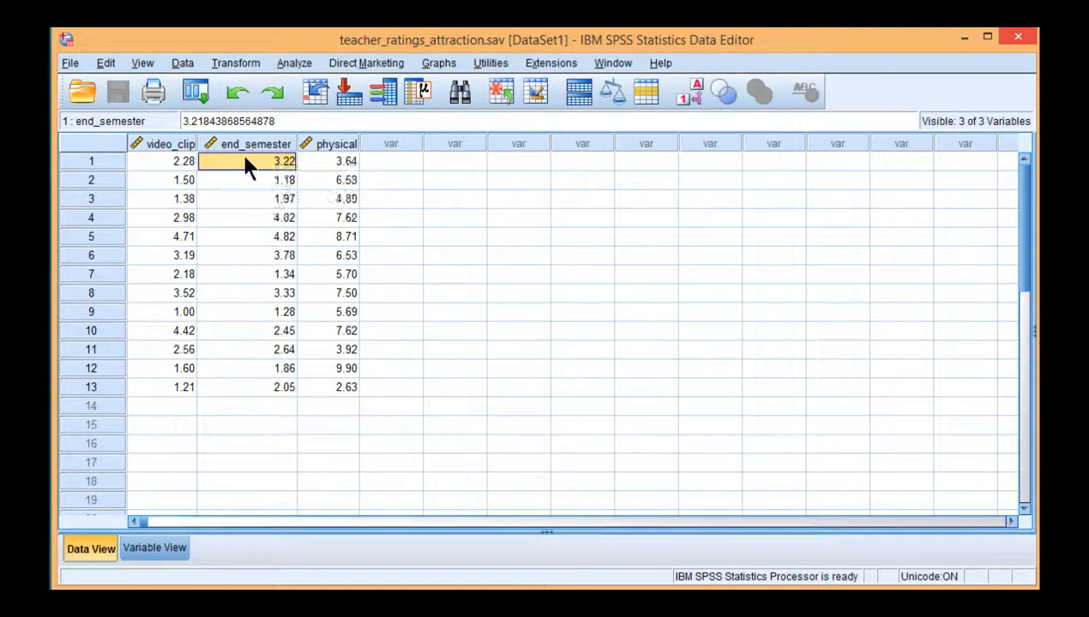
# Set up a linear regression with video_clip as the dependent variable and physical as the independent variable
pyautogui.click(294, 62)
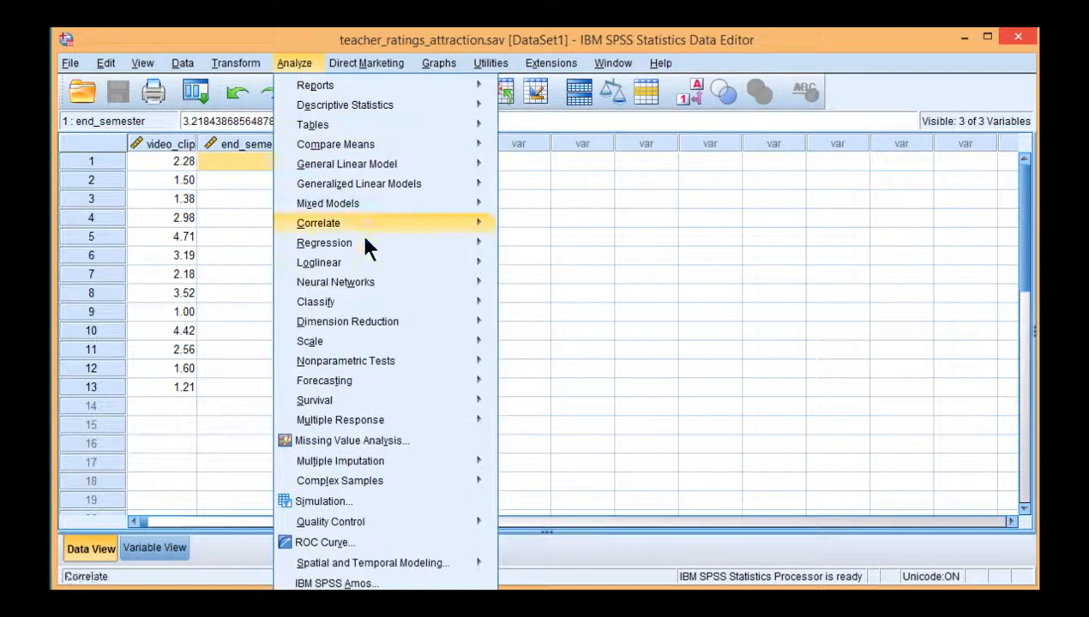
pyautogui.moveTo(410, 246)
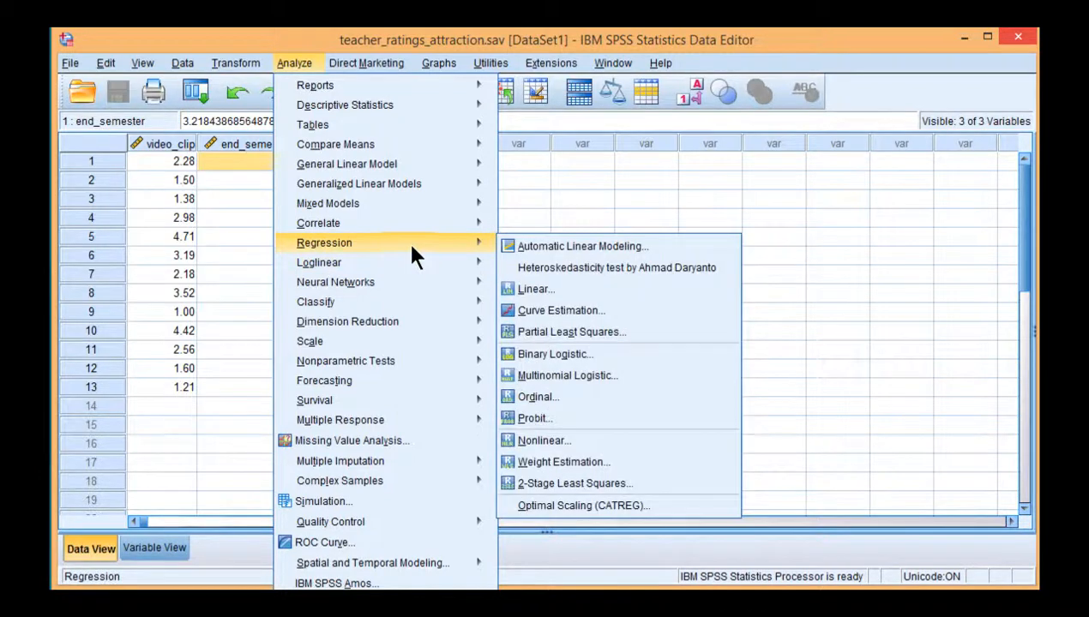
pyautogui.click(529, 286)
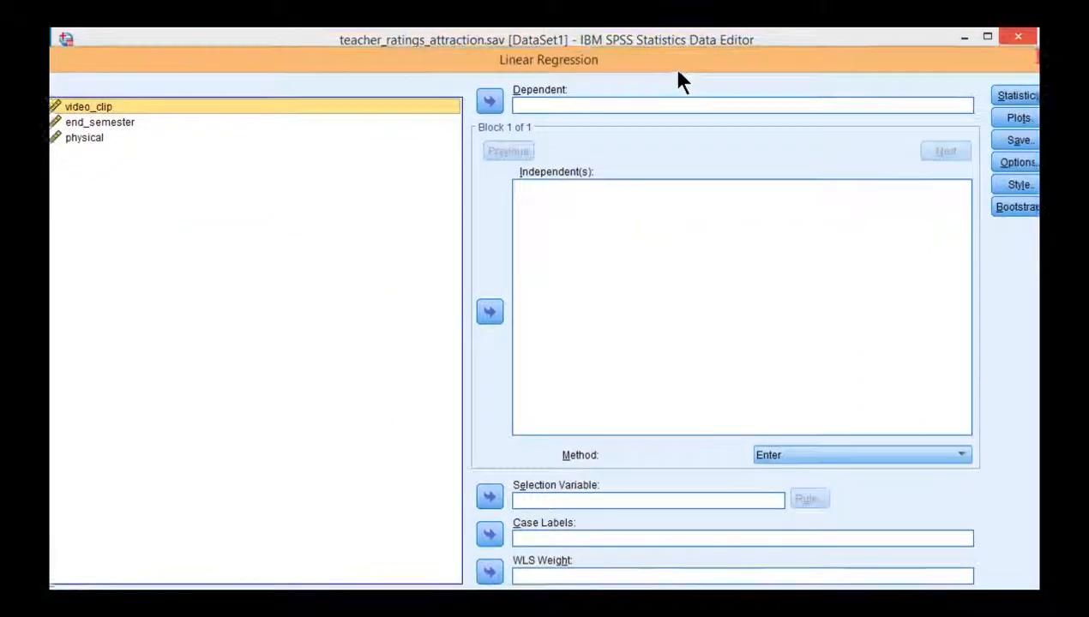
pyautogui.click(501, 93)
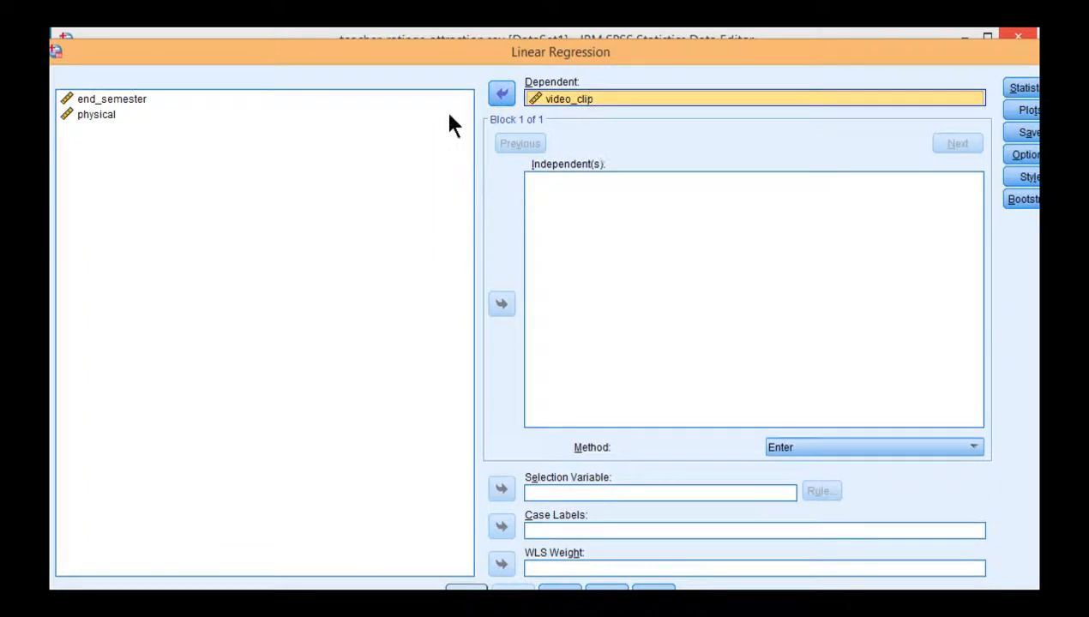
pyautogui.click(96, 114)
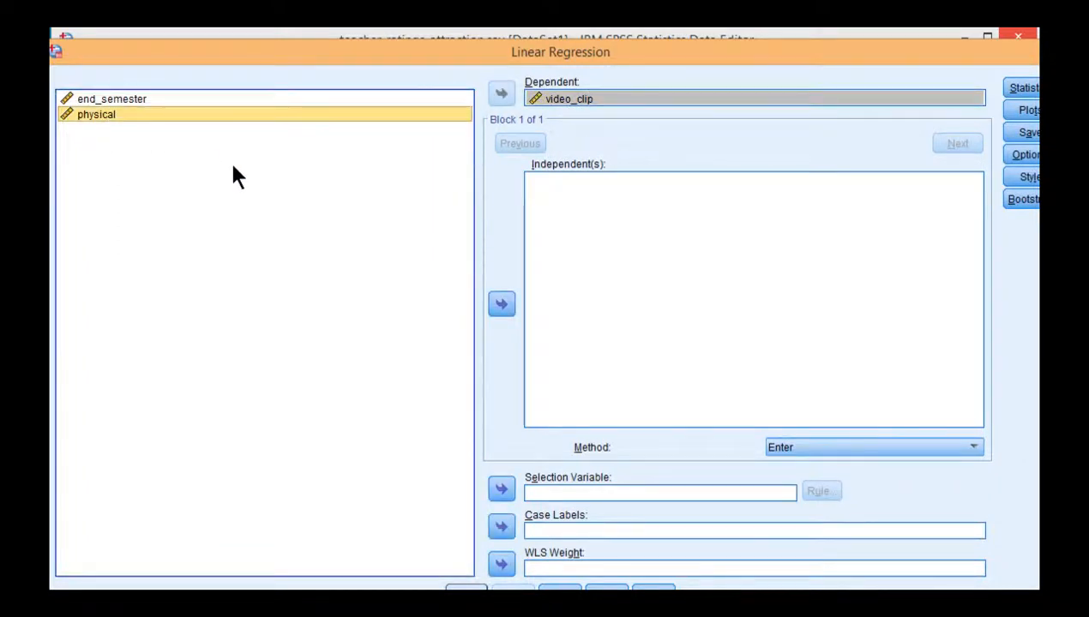
pyautogui.click(502, 301)
# Choose to save the standardized residuals as a new variable and run the regression
pyautogui.click(1027, 132)
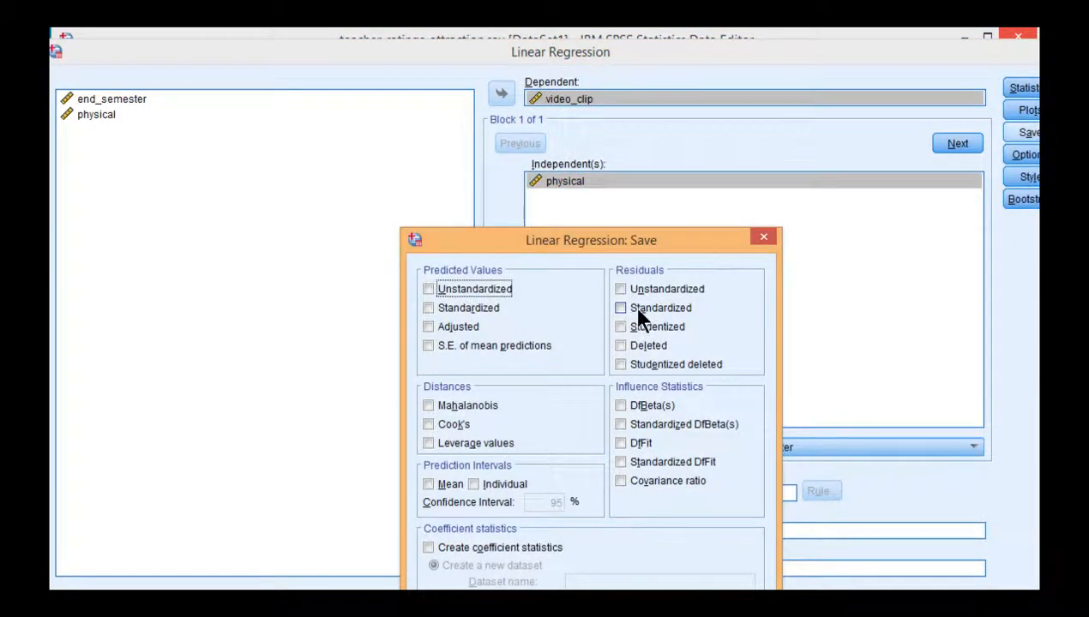
pyautogui.click(633, 305)
pyautogui.moveTo(607, 240); pyautogui.dragTo(579, 90)
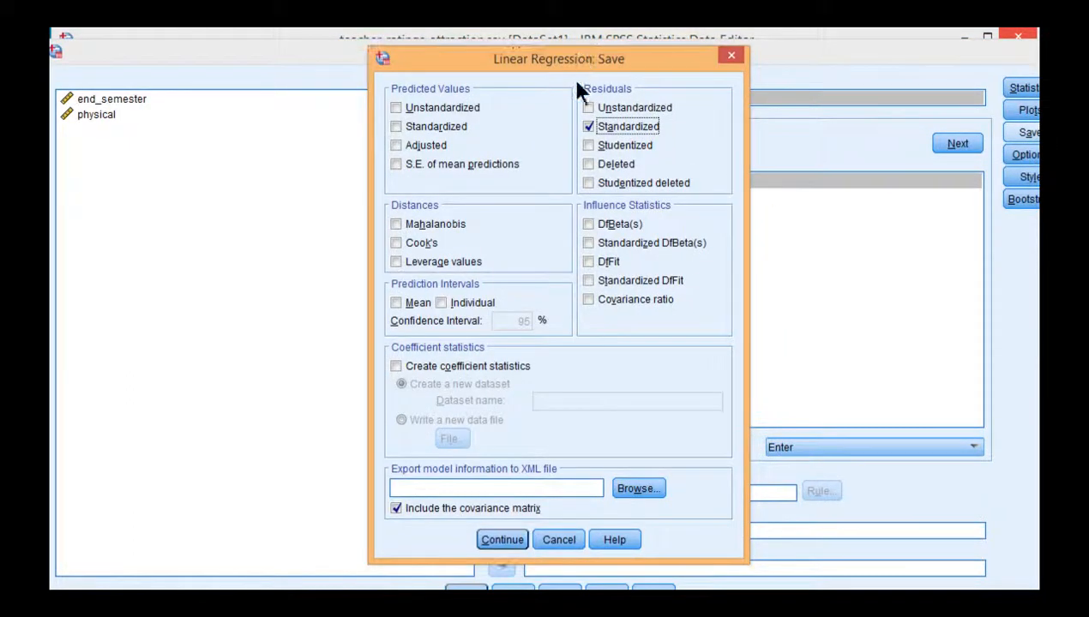
pyautogui.click(504, 540)
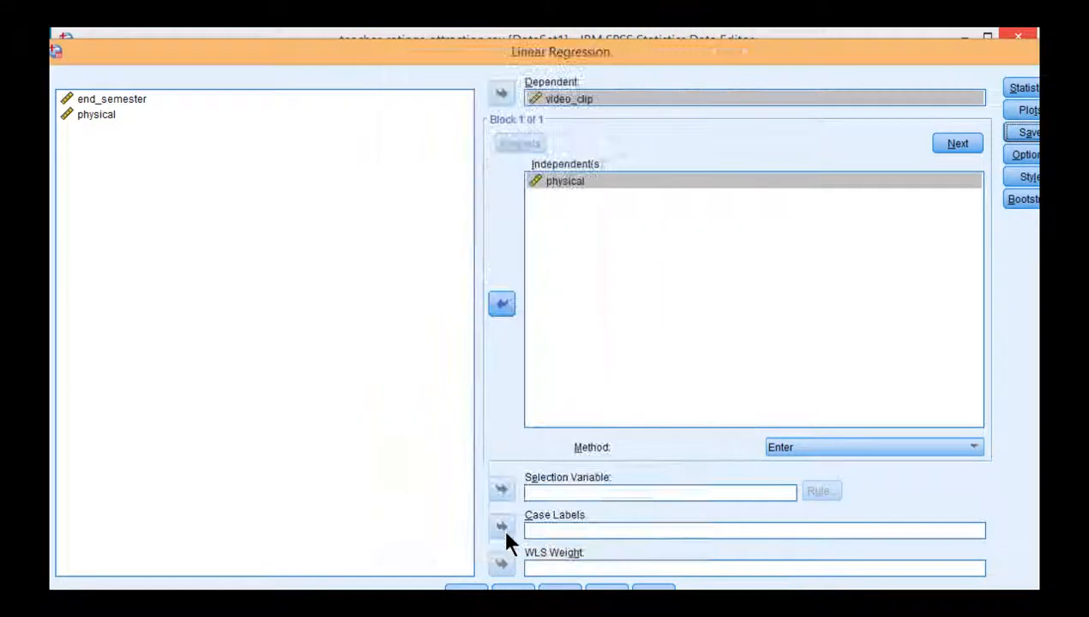
pyautogui.click(466, 586)
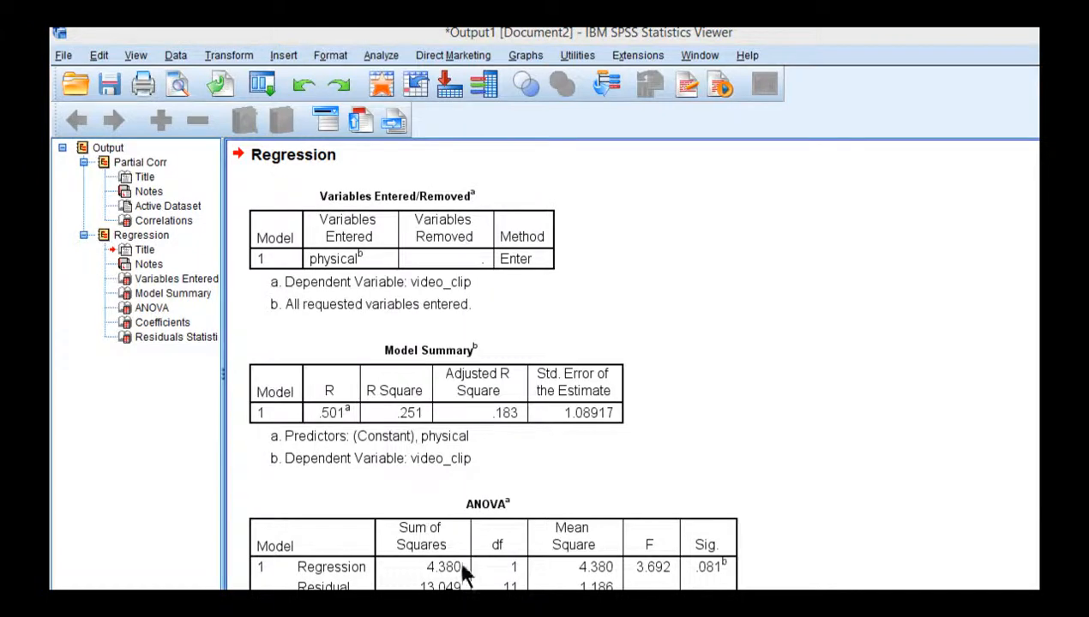
# Review the regression output tables and inspect the saved residual column against video_clip and physical in the dataset
pyautogui.scroll(-10, 782, 433)
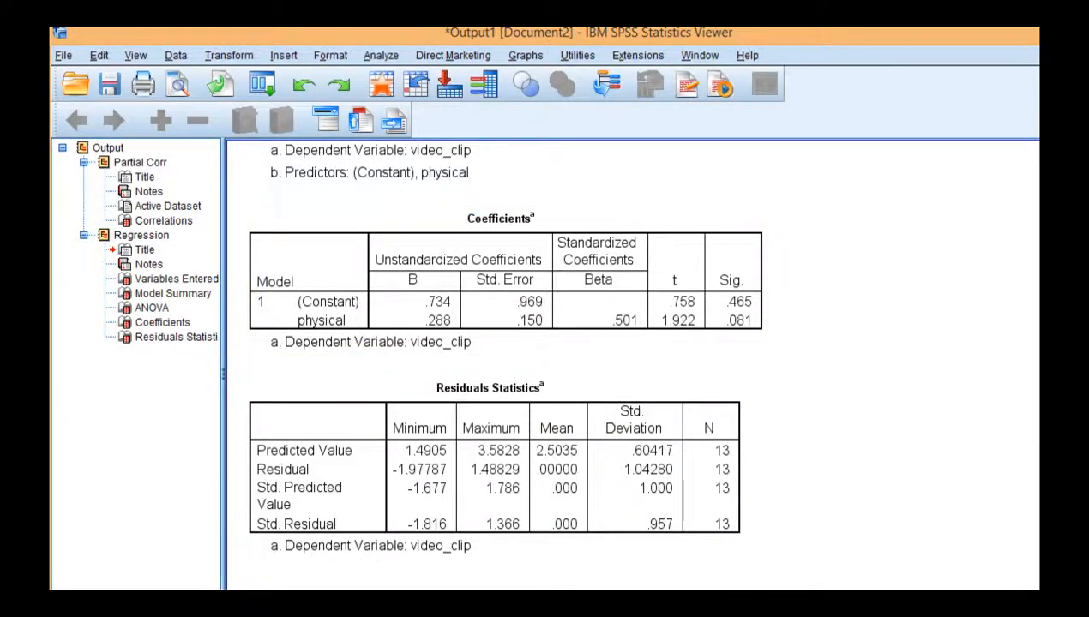
pyautogui.hotkey('alt', 'Tab')
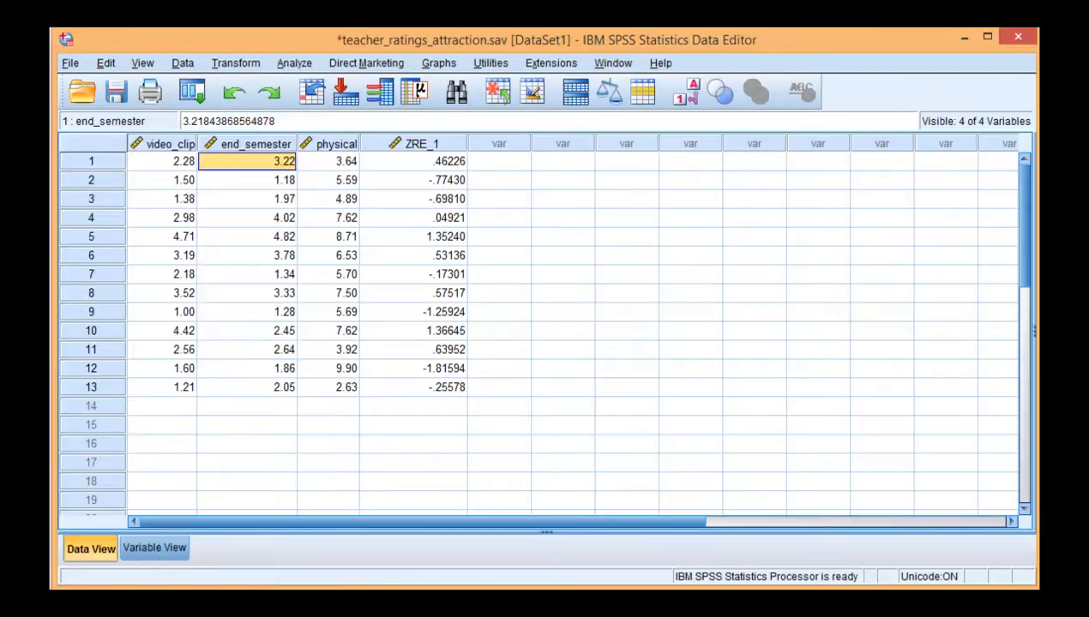
pyautogui.click(454, 163)
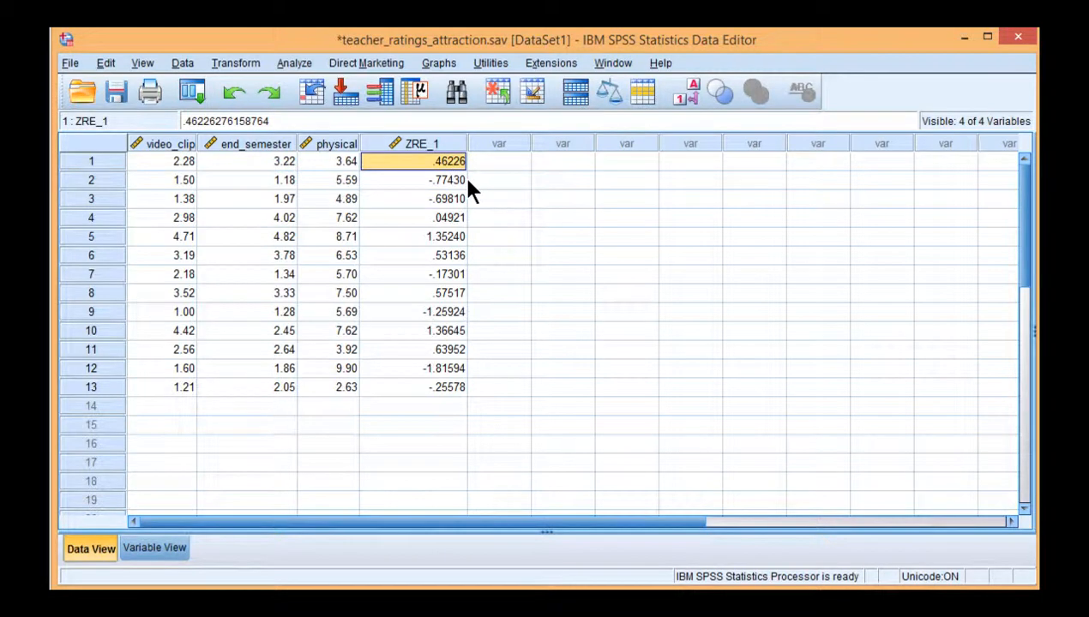
pyautogui.click(182, 163)
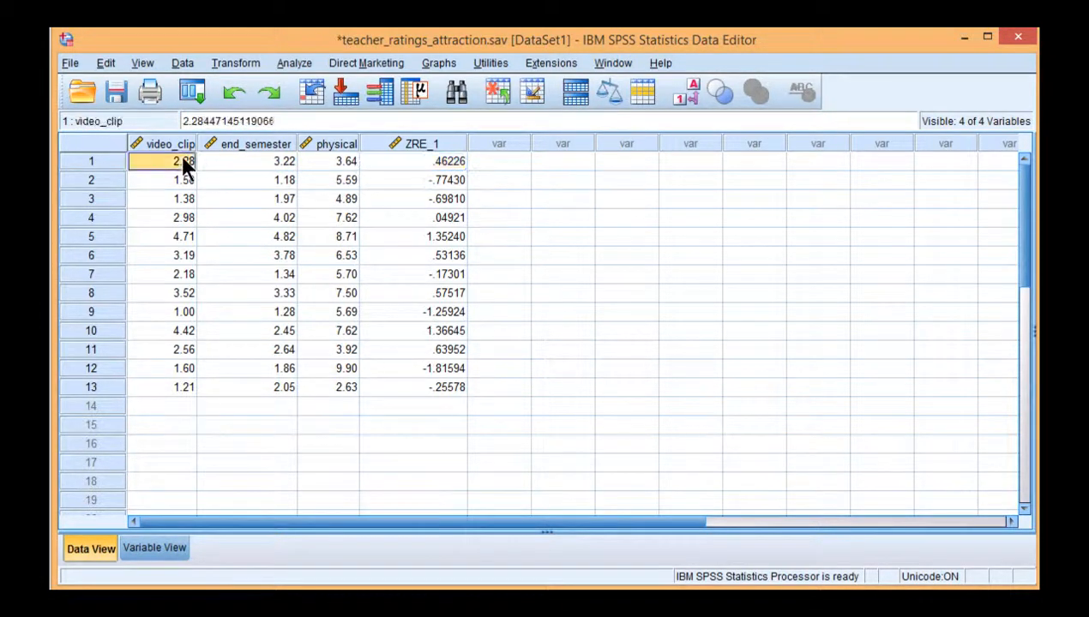
pyautogui.click(339, 147)
pyautogui.click(336, 163)
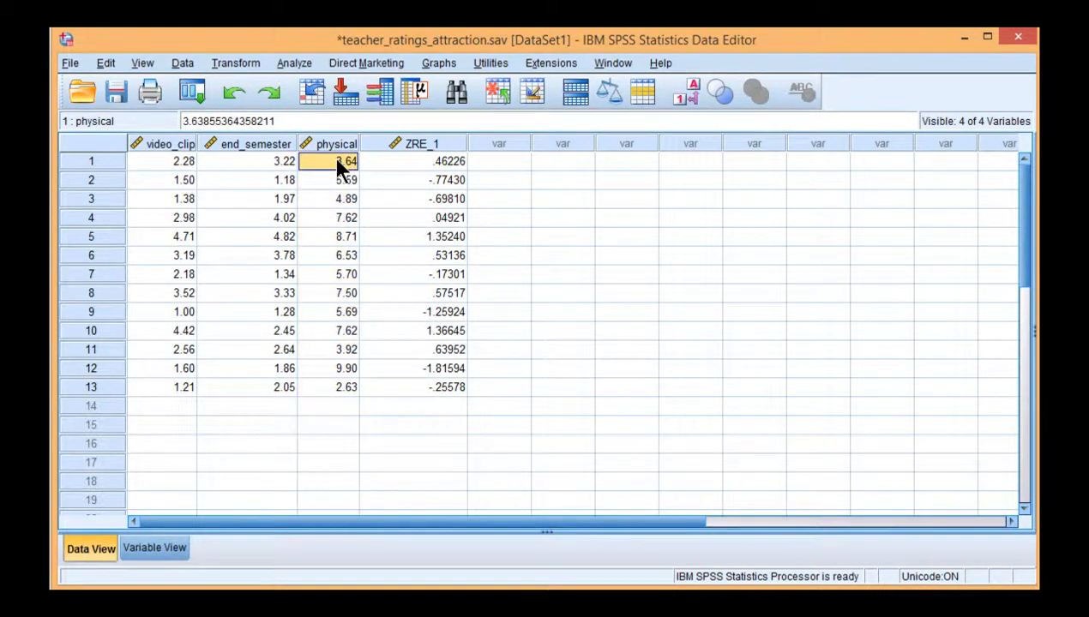
# Rename the ZRE_1 variable as video_clip_resid, clear its label and return to the data values
pyautogui.click(171, 547)
pyautogui.click(174, 197)
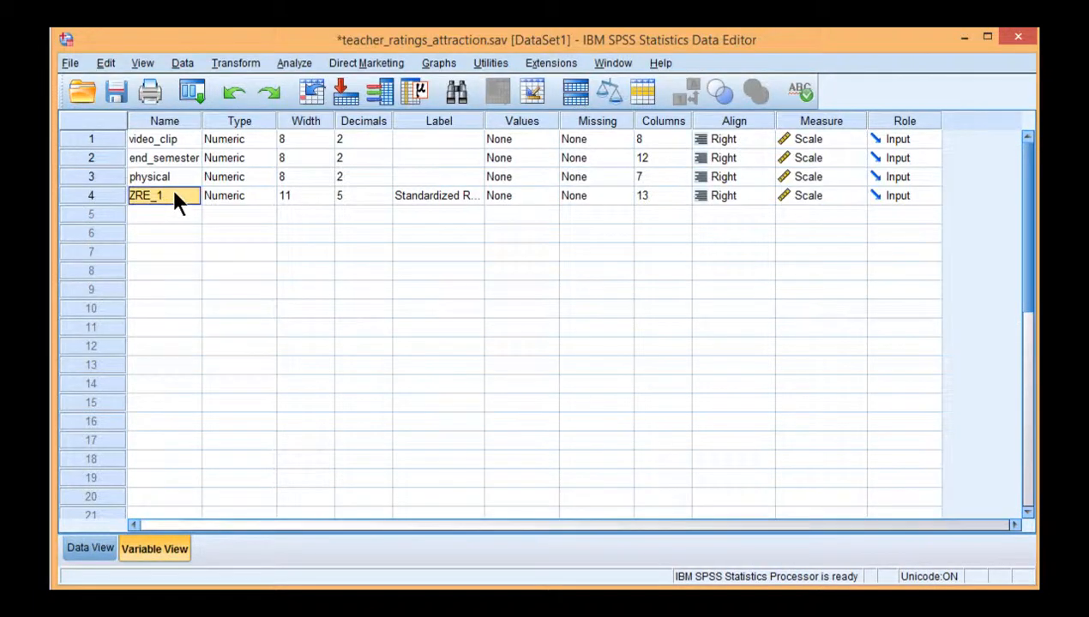
pyautogui.write('video_clip_resid')
pyautogui.press('Return')
pyautogui.click(426, 195)
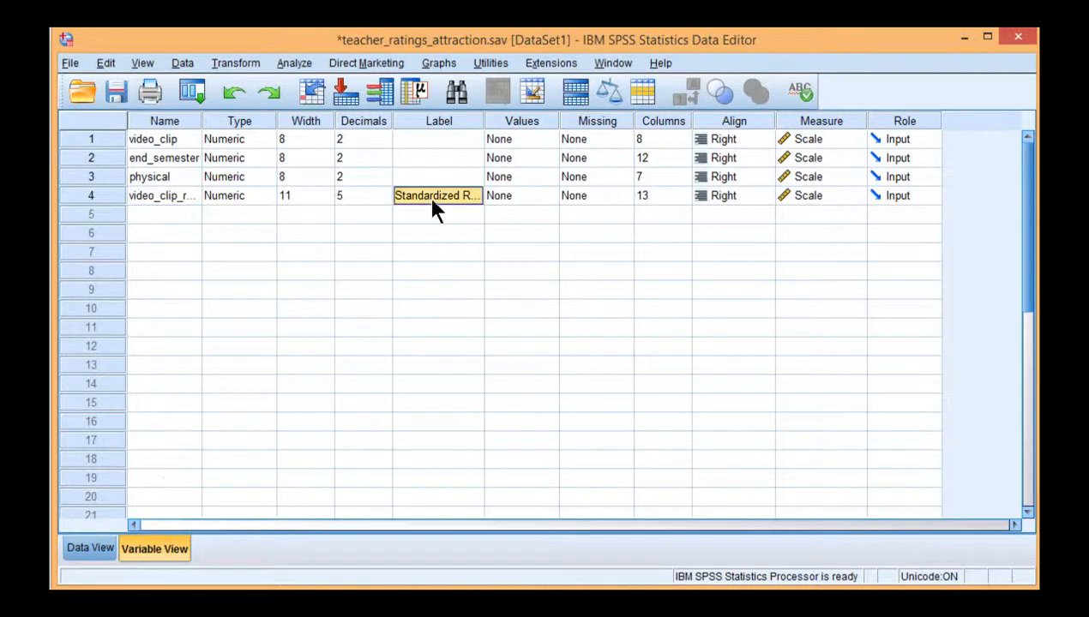
pyautogui.press('Delete')
pyautogui.click(89, 549)
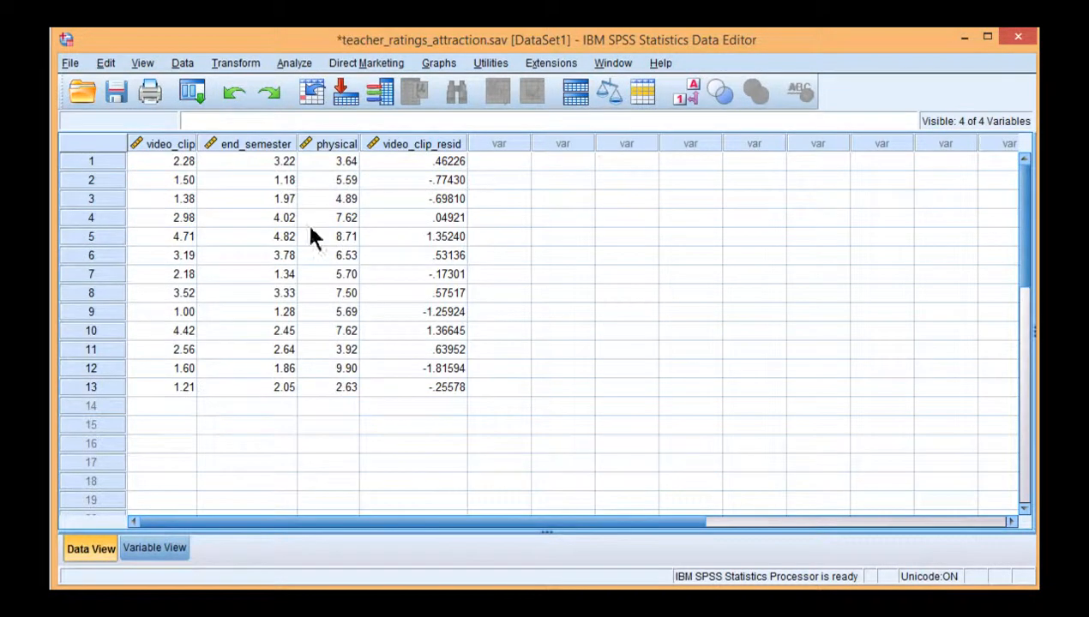
# Run a linear regression with end_semester replacing video_clip as the dependent variable and physical kept as the independent variable
pyautogui.click(266, 163)
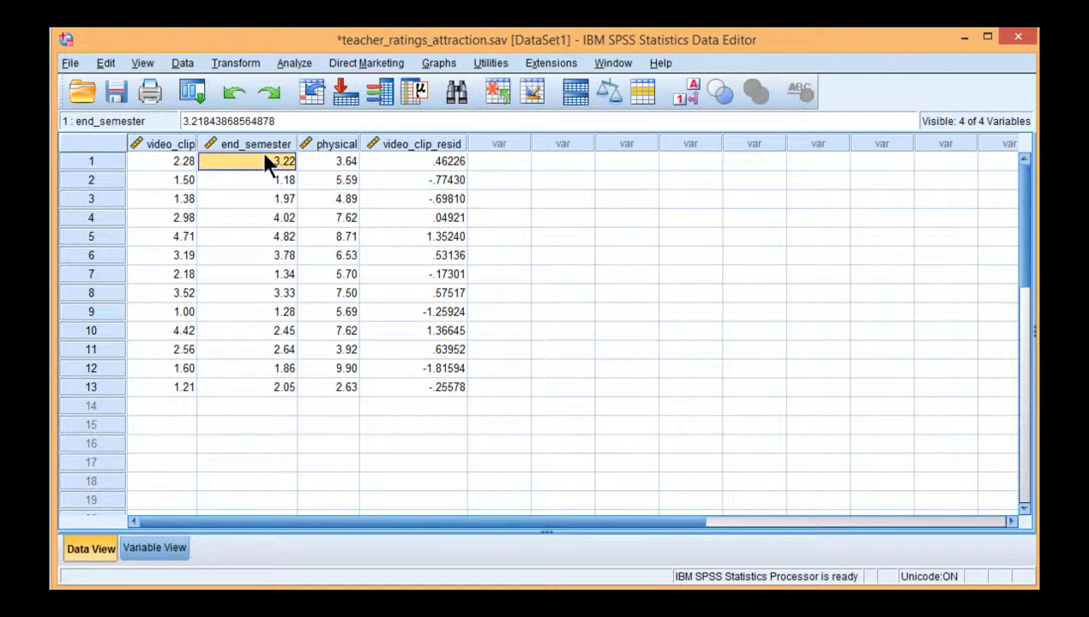
pyautogui.click(326, 163)
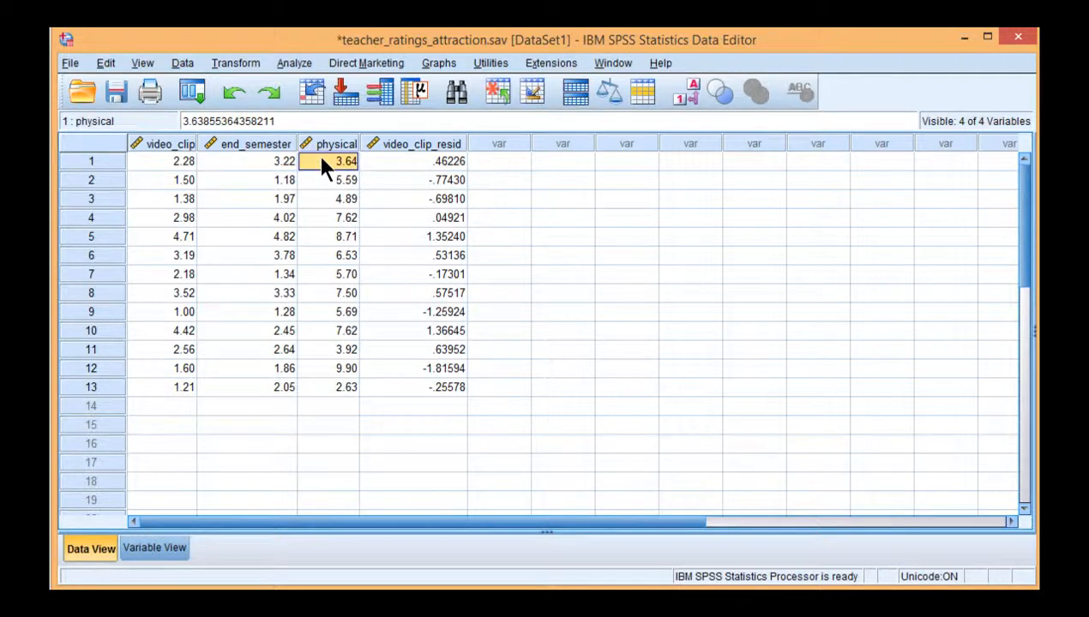
pyautogui.click(293, 63)
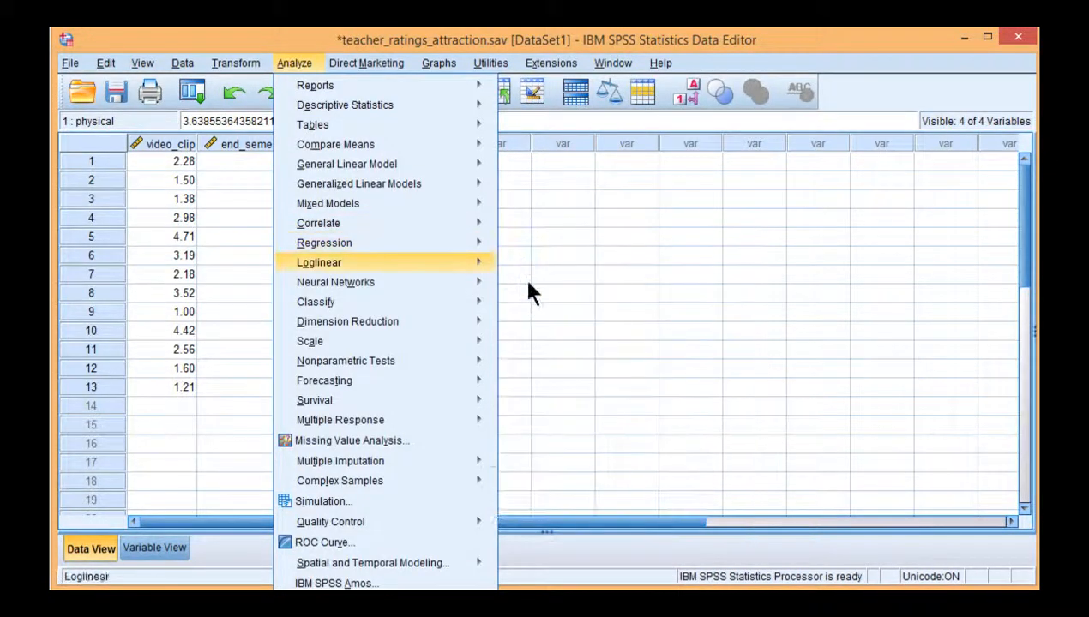
pyautogui.moveTo(486, 256)
pyautogui.click(539, 289)
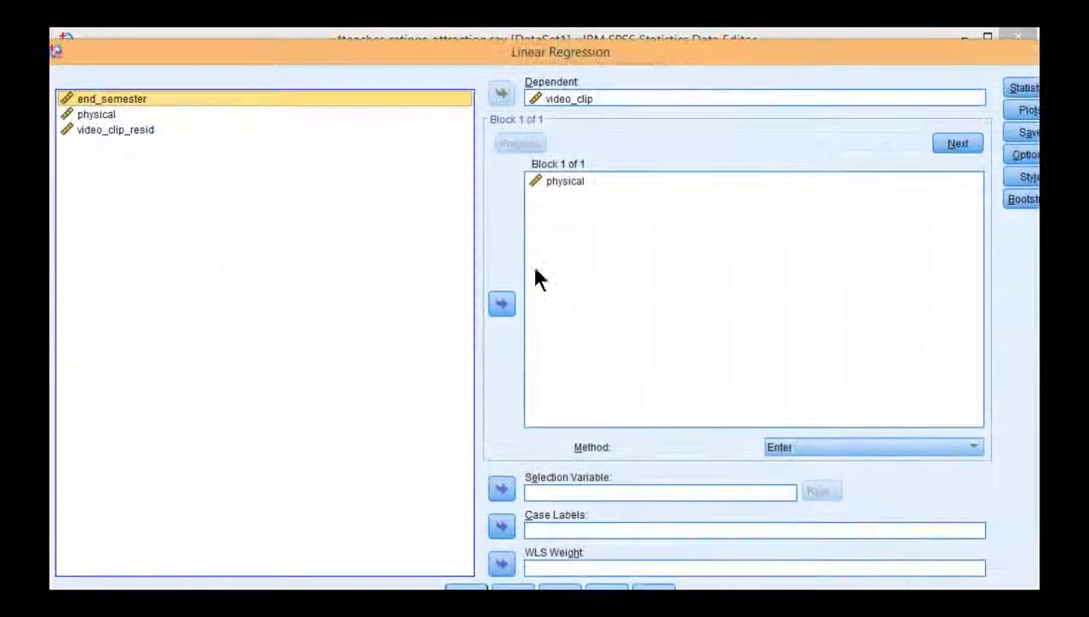
pyautogui.click(575, 98)
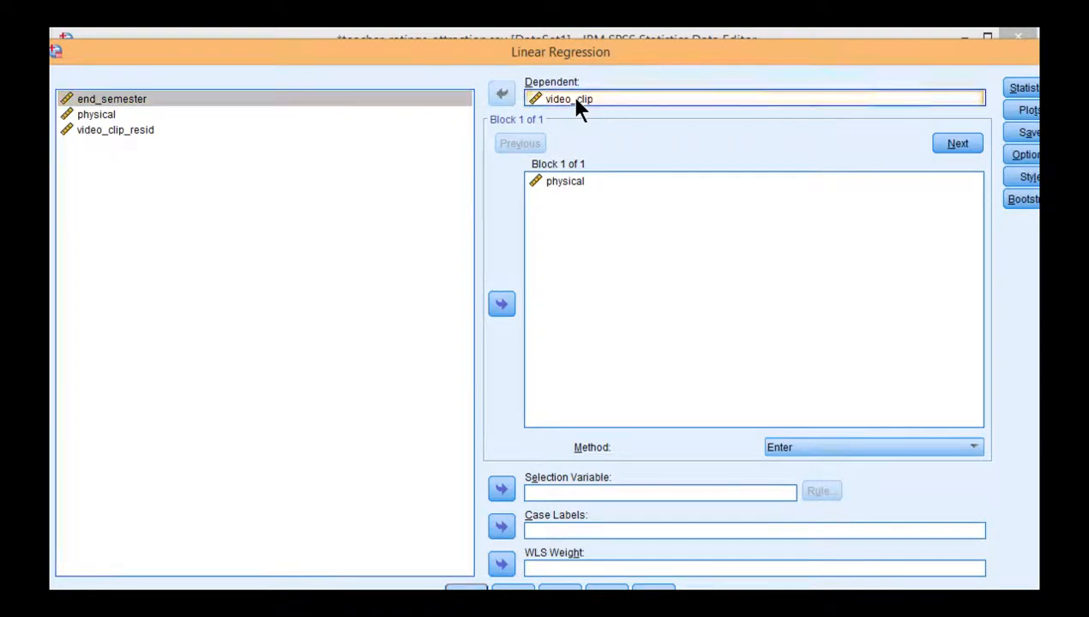
pyautogui.click(501, 93)
pyautogui.click(75, 114)
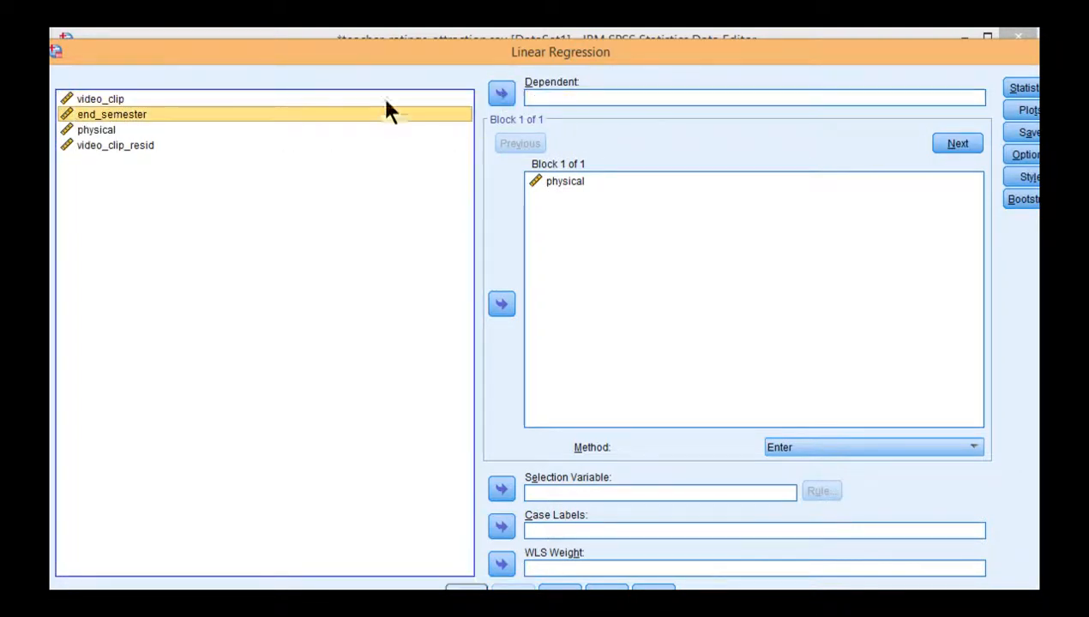
pyautogui.moveTo(475, 56); pyautogui.dragTo(487, 45)
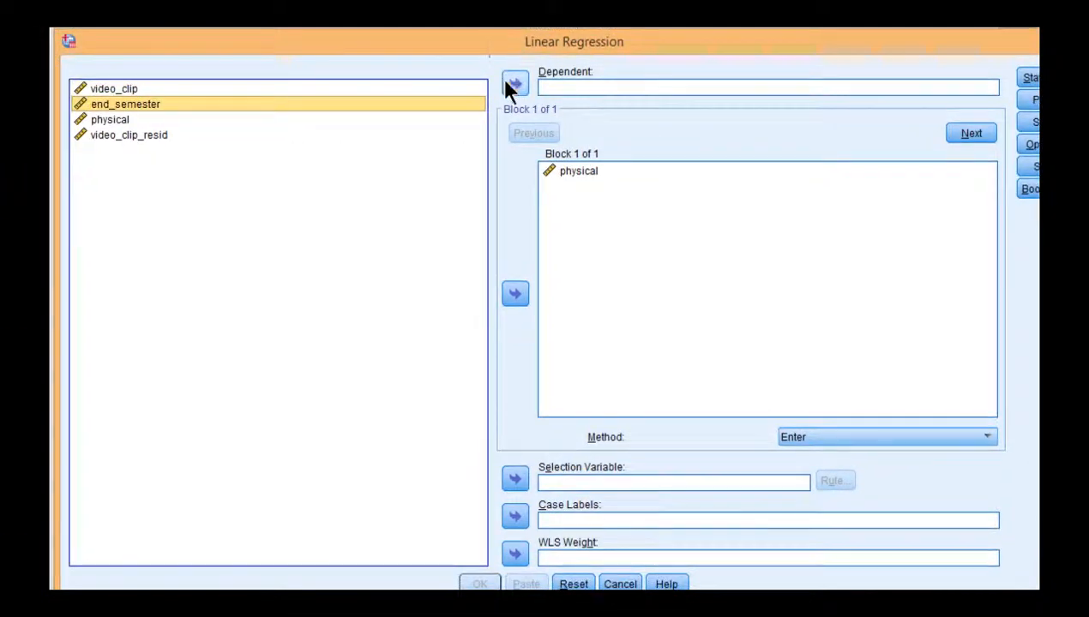
pyautogui.click(514, 85)
pyautogui.click(480, 584)
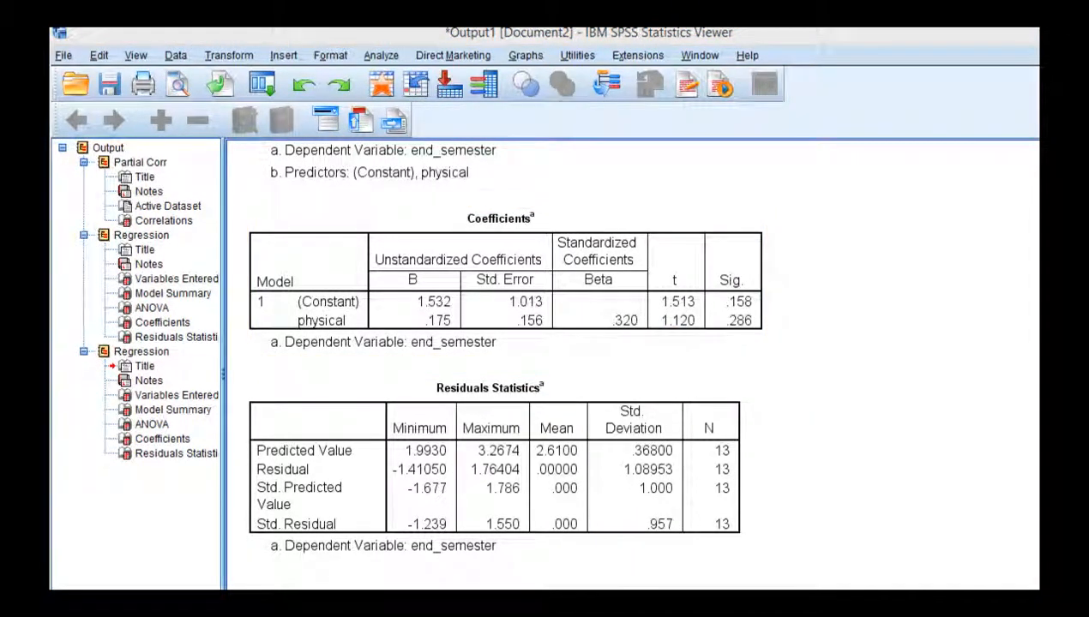
# Return to the dataset and inspect the newly saved ZRE_1 residuals against end_semester and physical
pyautogui.hotkey('alt', 'Tab')
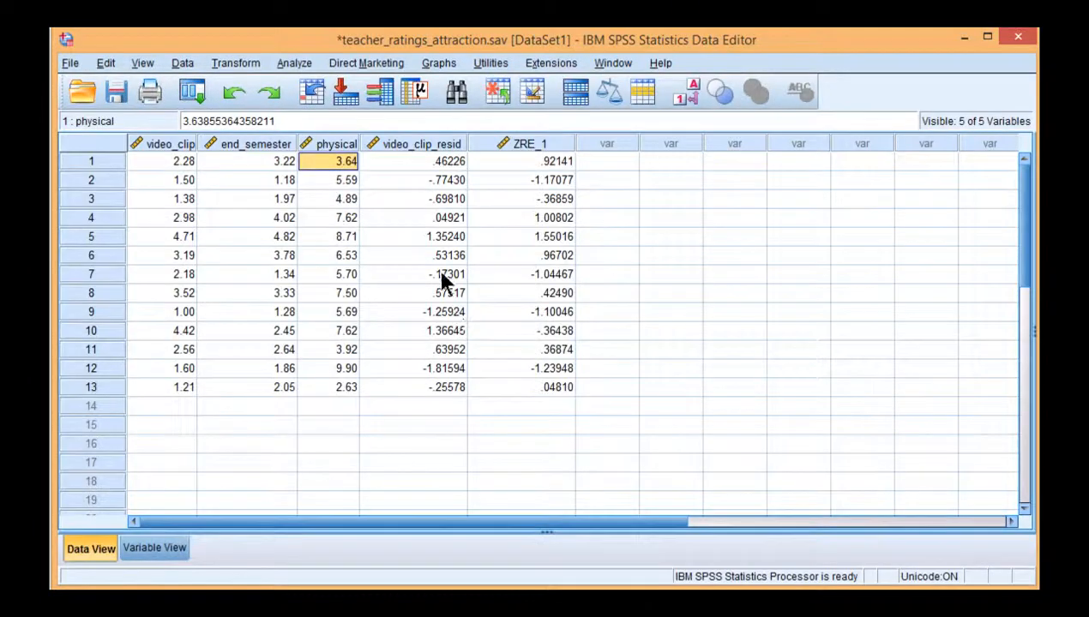
pyautogui.click(263, 144)
pyautogui.click(270, 160)
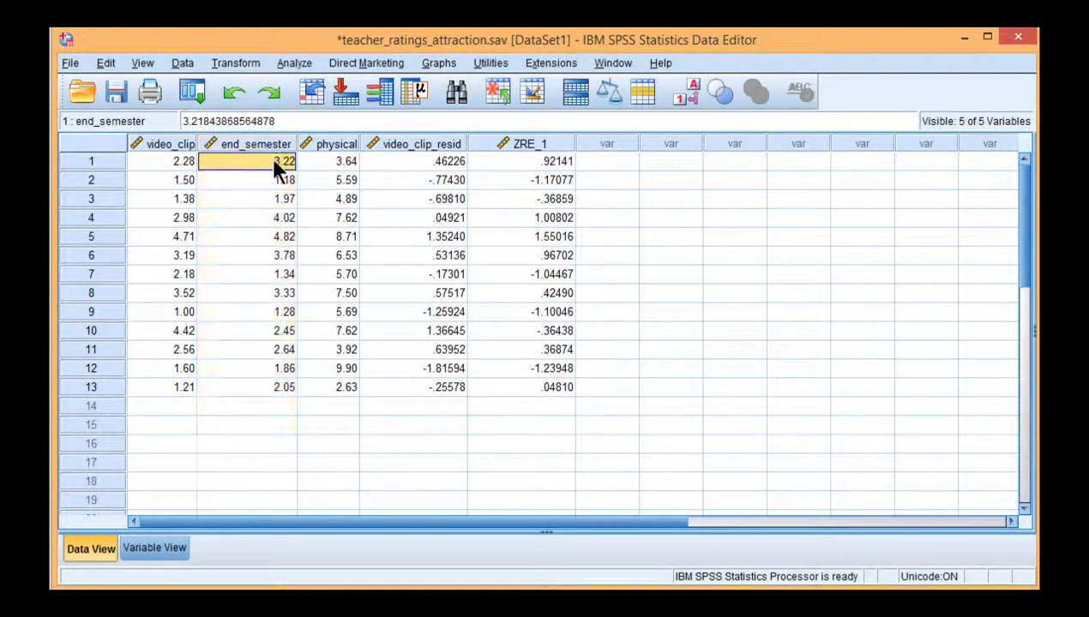
pyautogui.click(343, 163)
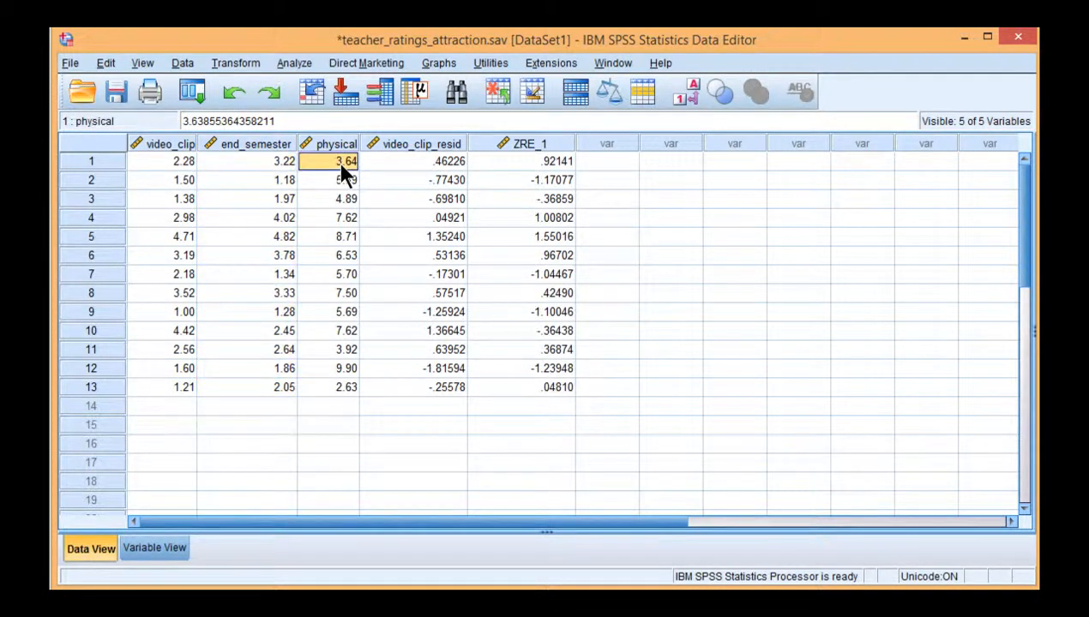
pyautogui.click(521, 163)
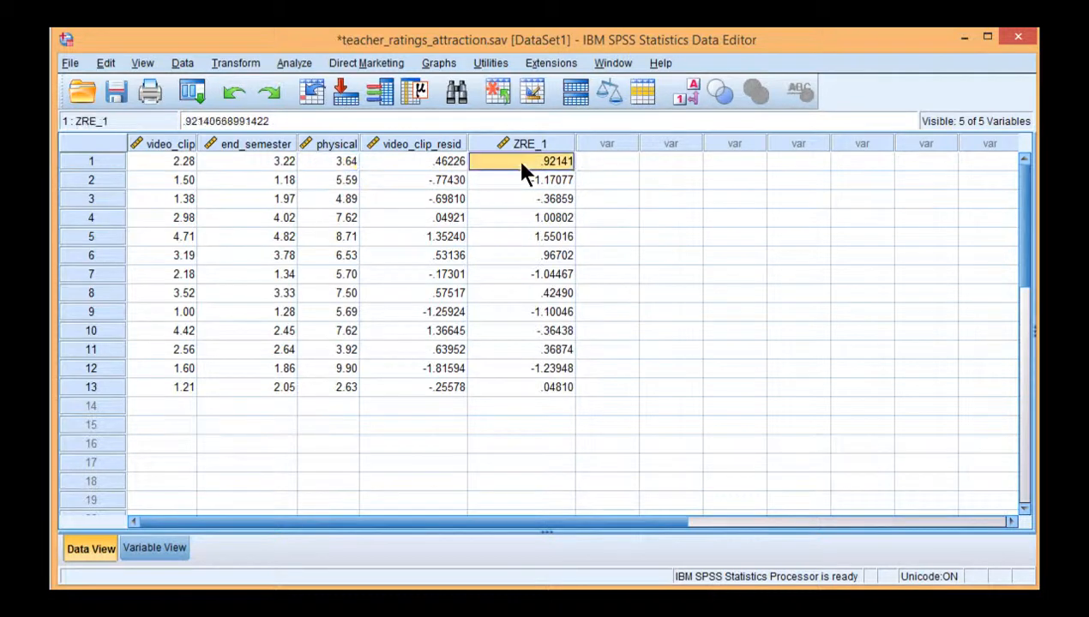
# Rename the ZRE_1 variable as end_semester_resid and clear its label
pyautogui.click(164, 549)
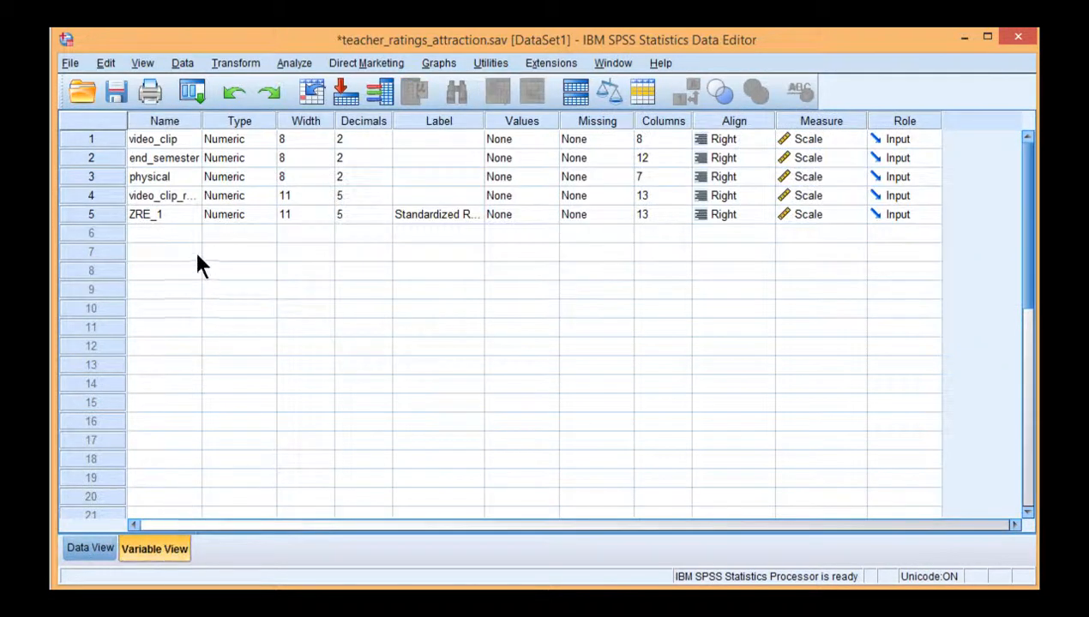
pyautogui.click(195, 218)
pyautogui.doubleClick(196, 215)
pyautogui.write('end_')
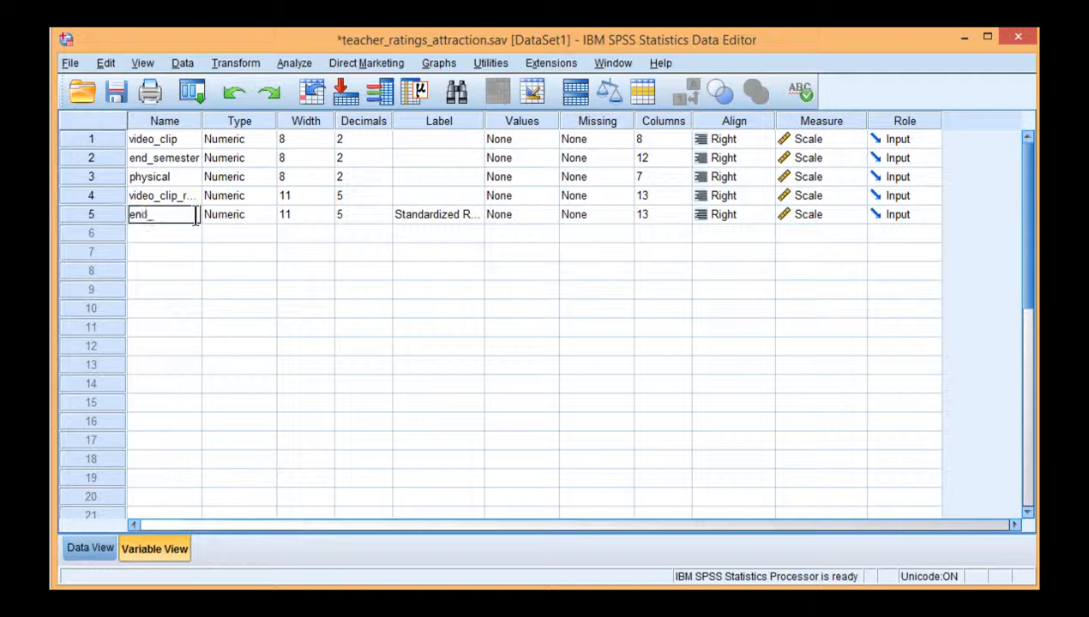
pyautogui.write('semester_res')
pyautogui.press('Return')
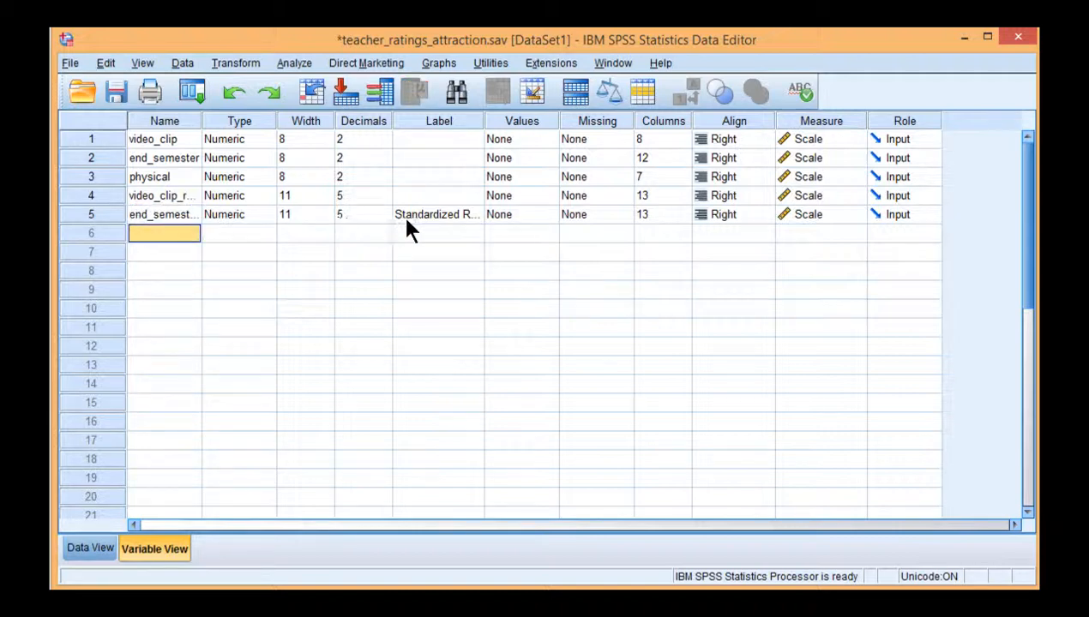
pyautogui.click(408, 217)
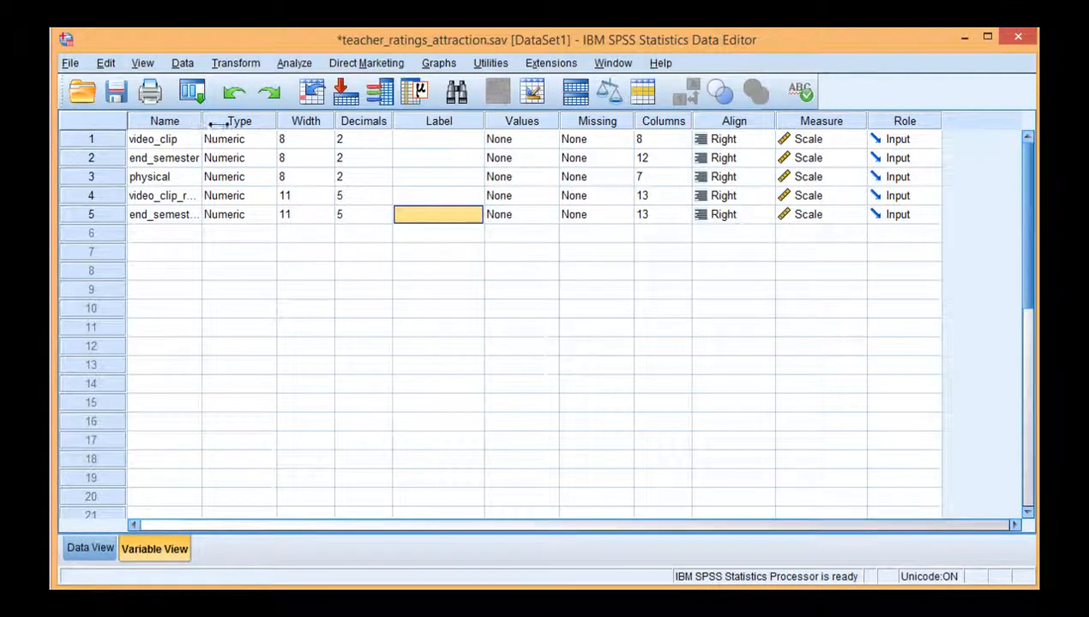
# Widen the variable Name column and the end_semester_resid data column so the full names fit
pyautogui.moveTo(202, 121); pyautogui.dragTo(296, 121)
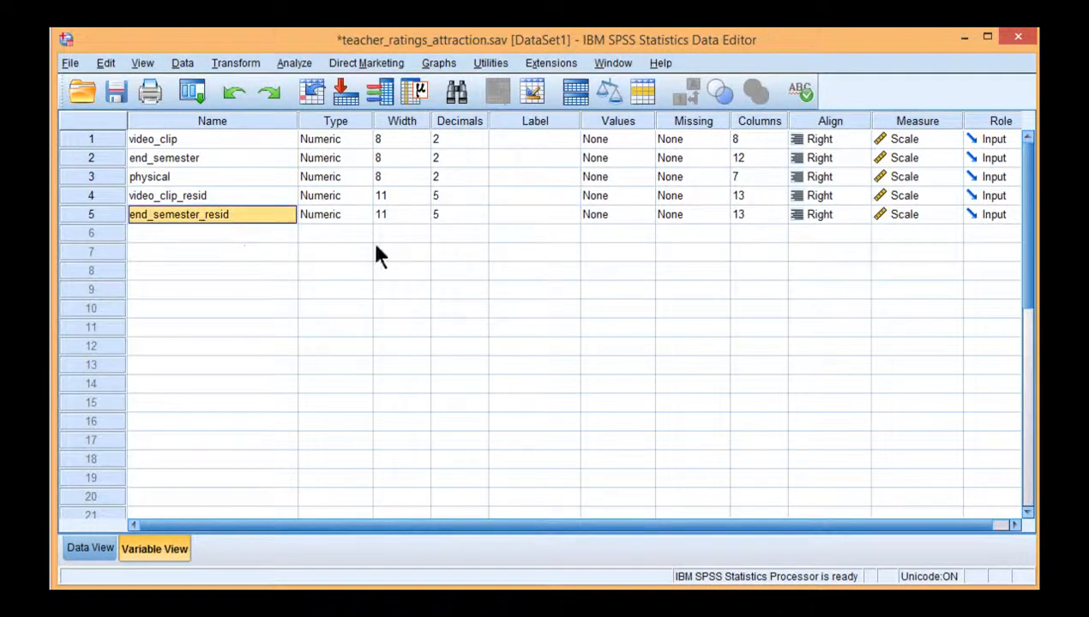
pyautogui.click(197, 195)
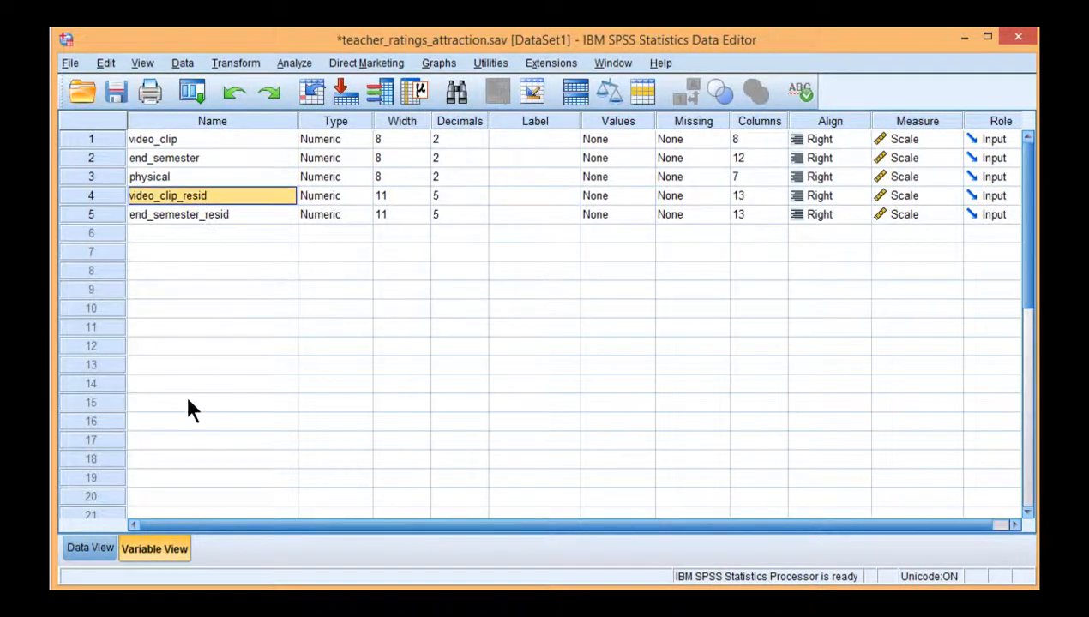
pyautogui.click(91, 546)
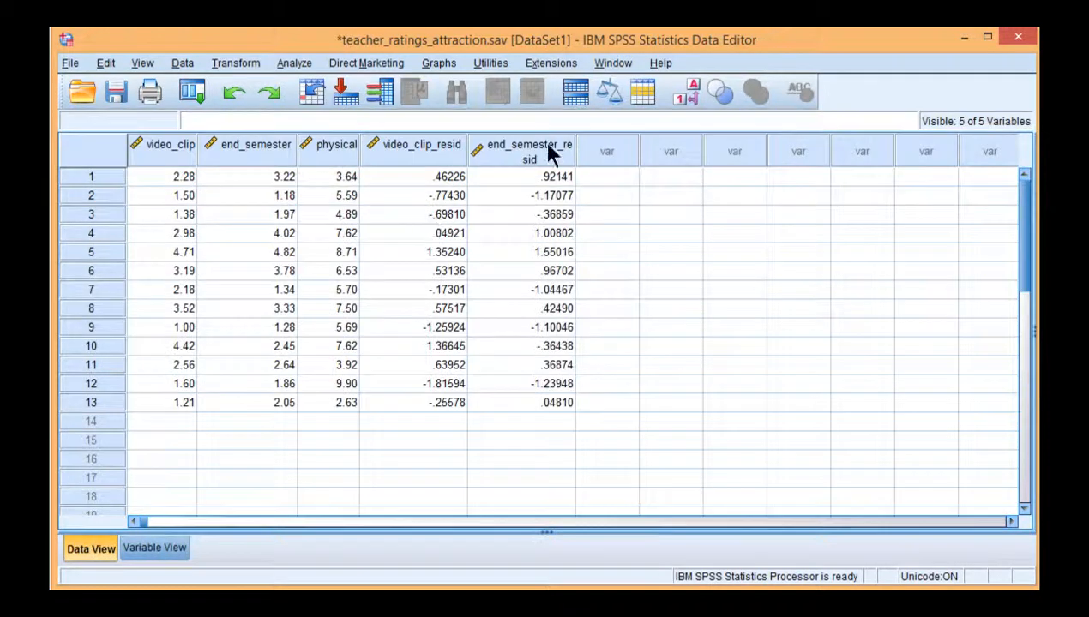
pyautogui.moveTo(575, 149); pyautogui.dragTo(593, 145)
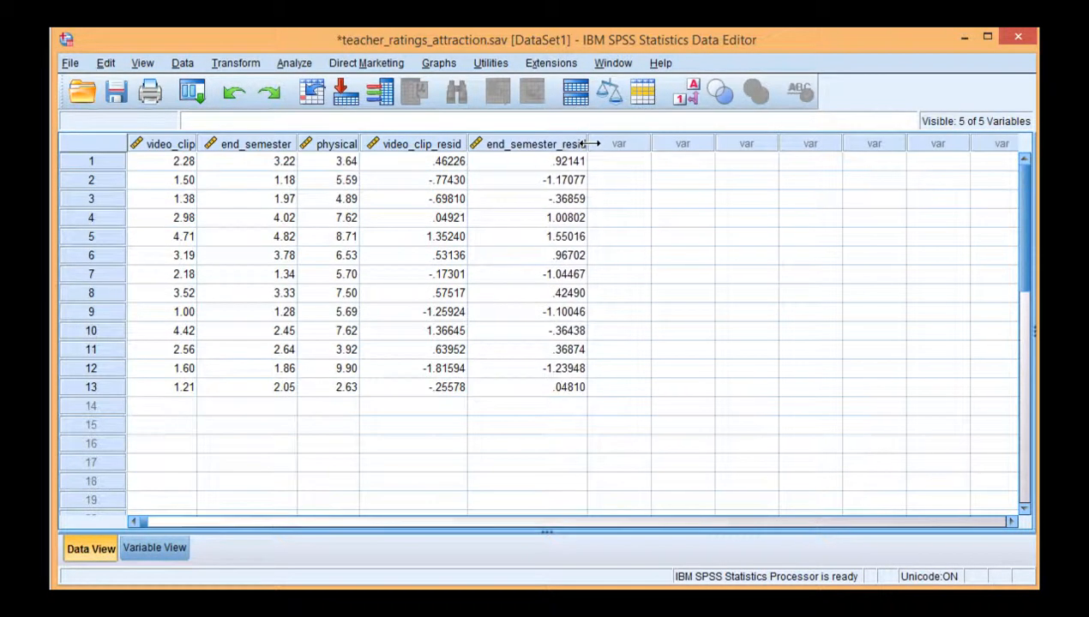
# Examine the video_clip_resid and end_semester_resid columns against the original video_clip, end_semester and physical values
pyautogui.click(517, 161)
pyautogui.click(422, 161)
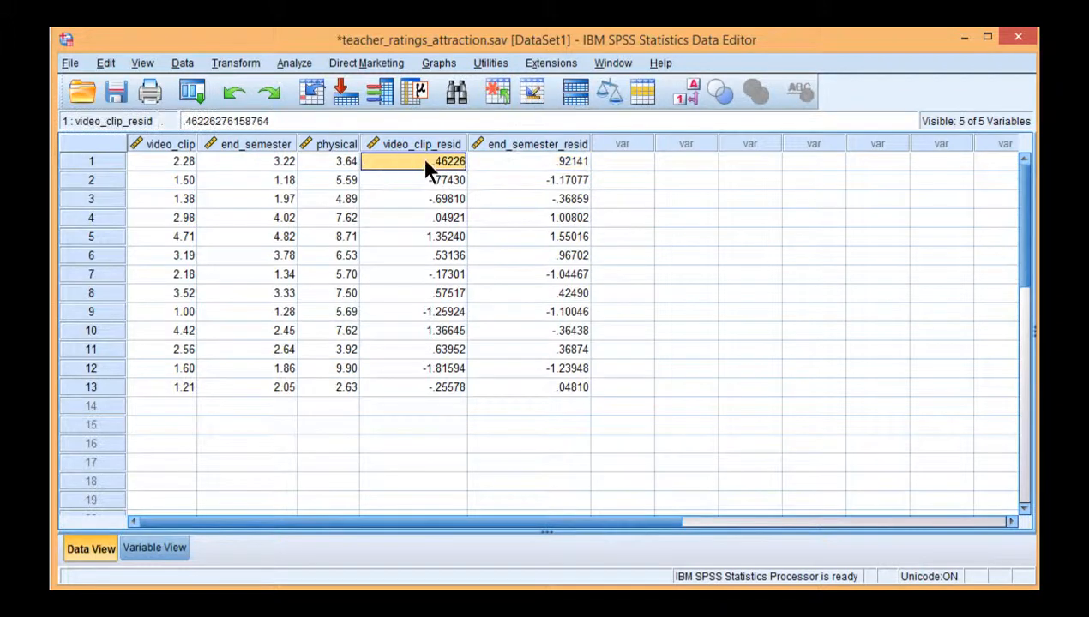
pyautogui.press('Right')
pyautogui.click(439, 169)
pyautogui.click(493, 188)
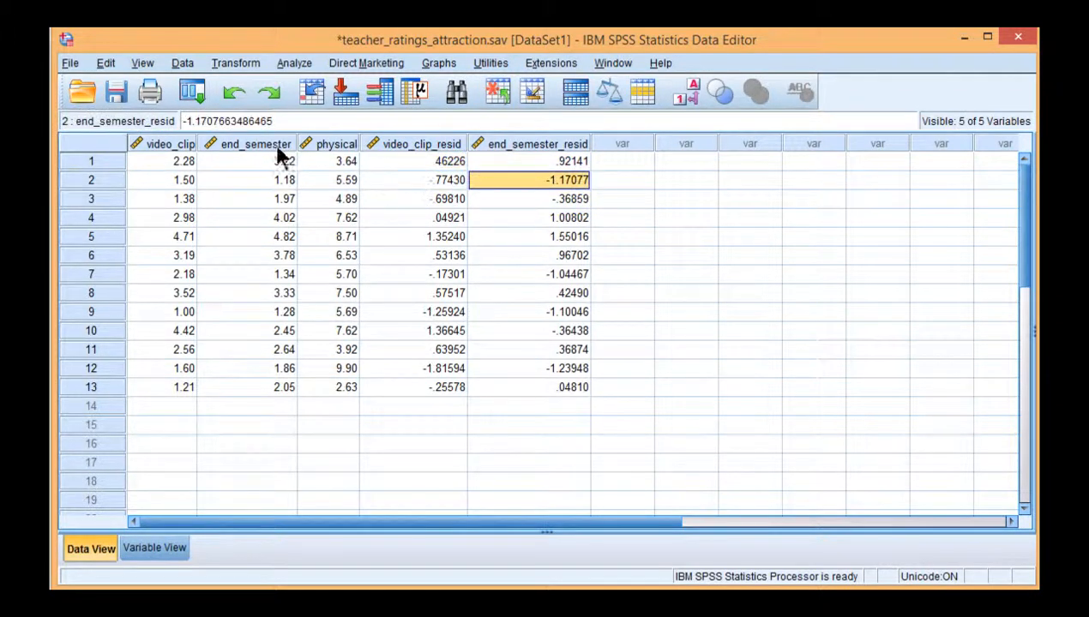
pyautogui.click(329, 168)
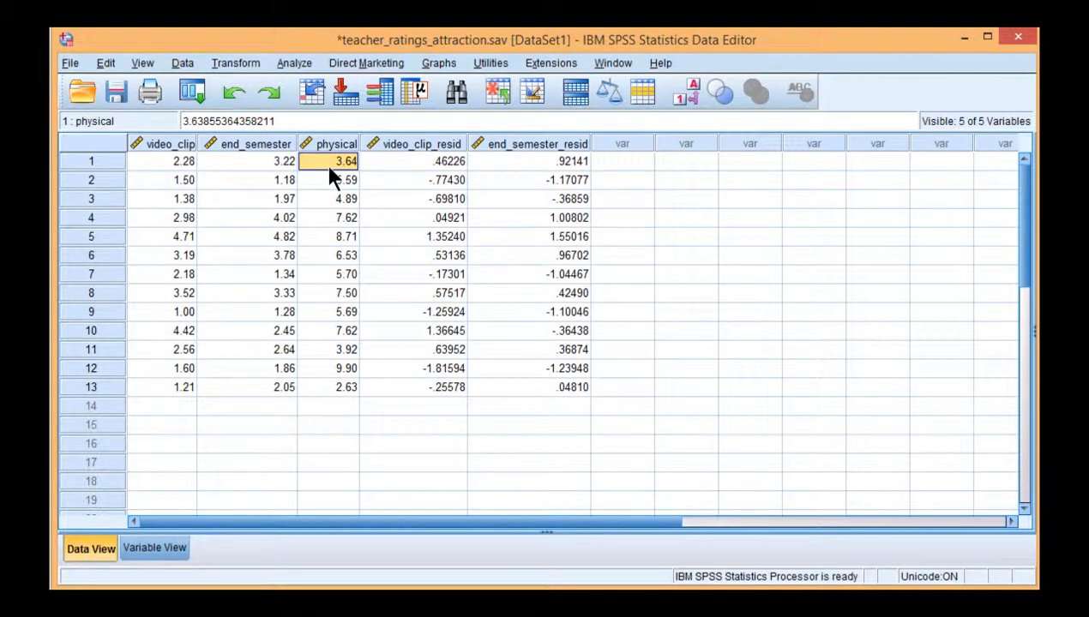
pyautogui.click(459, 231)
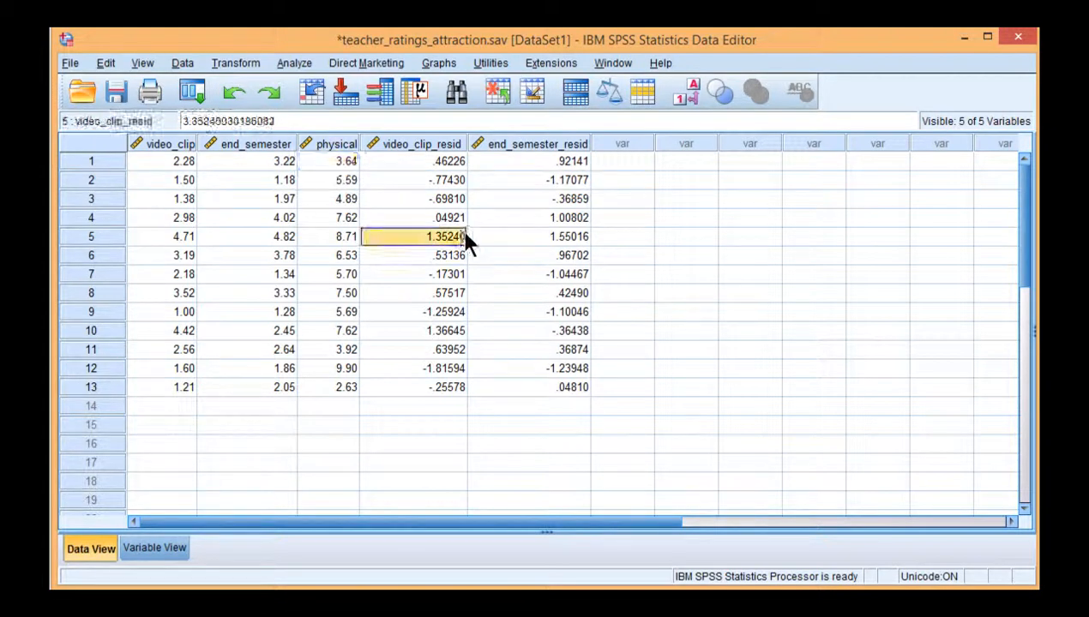
pyautogui.click(503, 221)
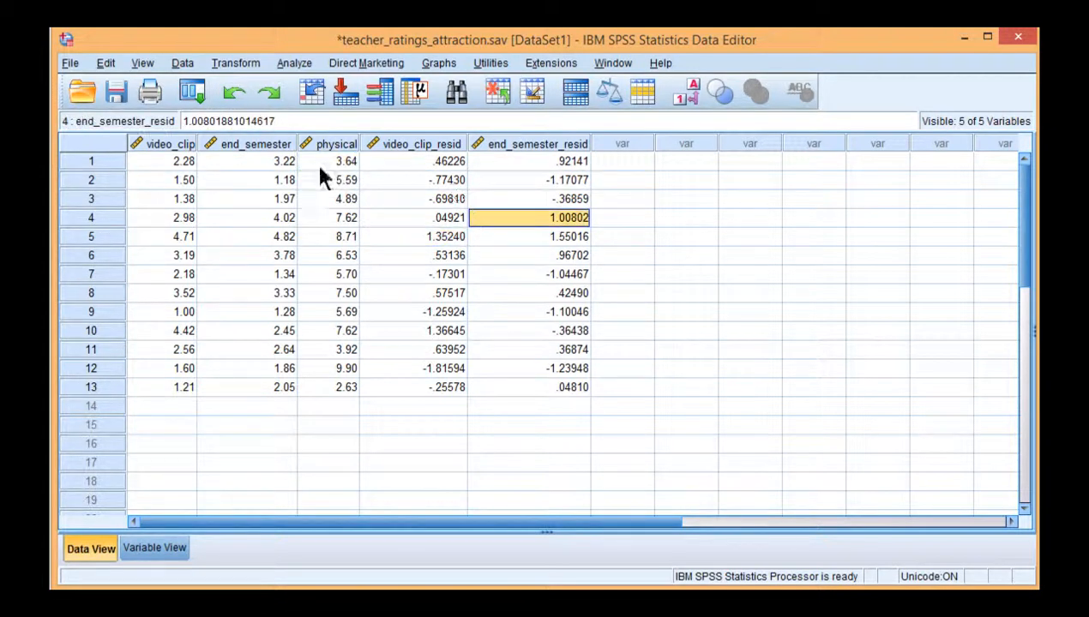
pyautogui.click(158, 143)
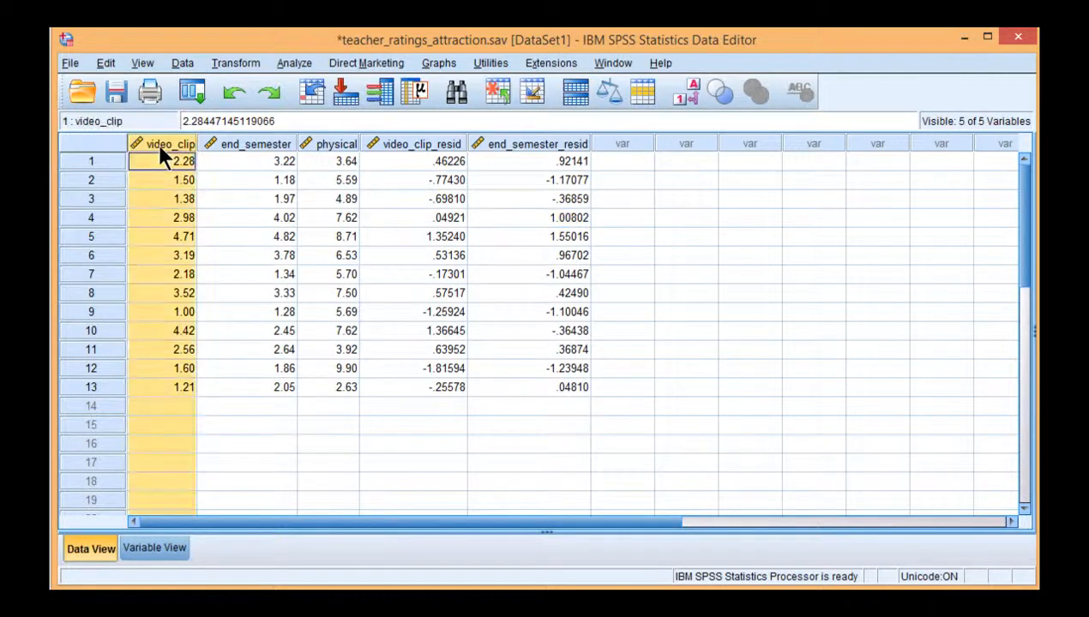
pyautogui.click(232, 146)
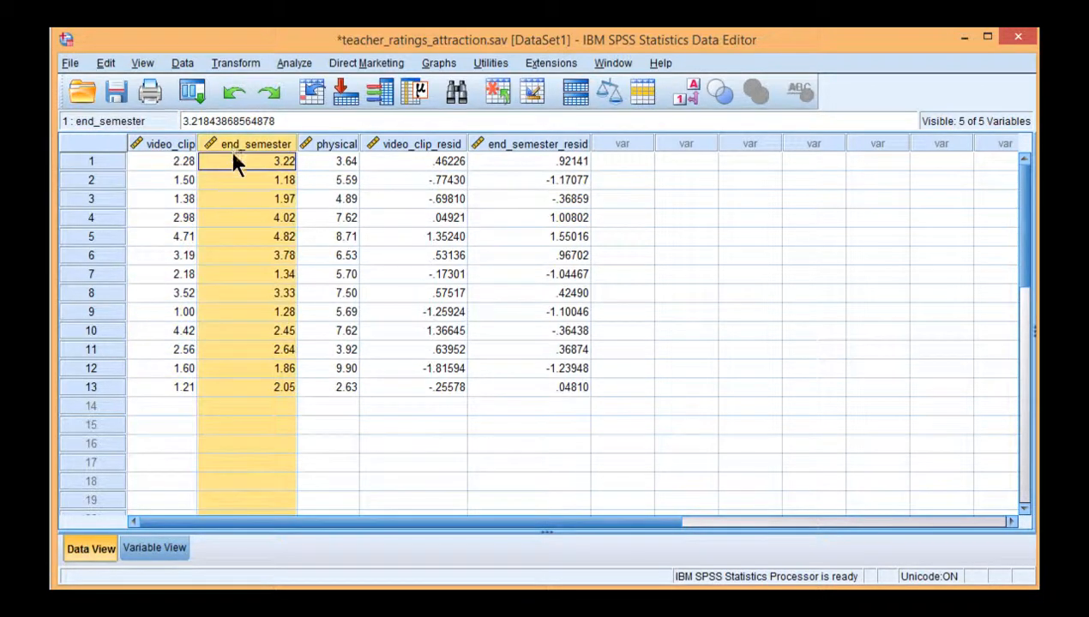
pyautogui.click(342, 181)
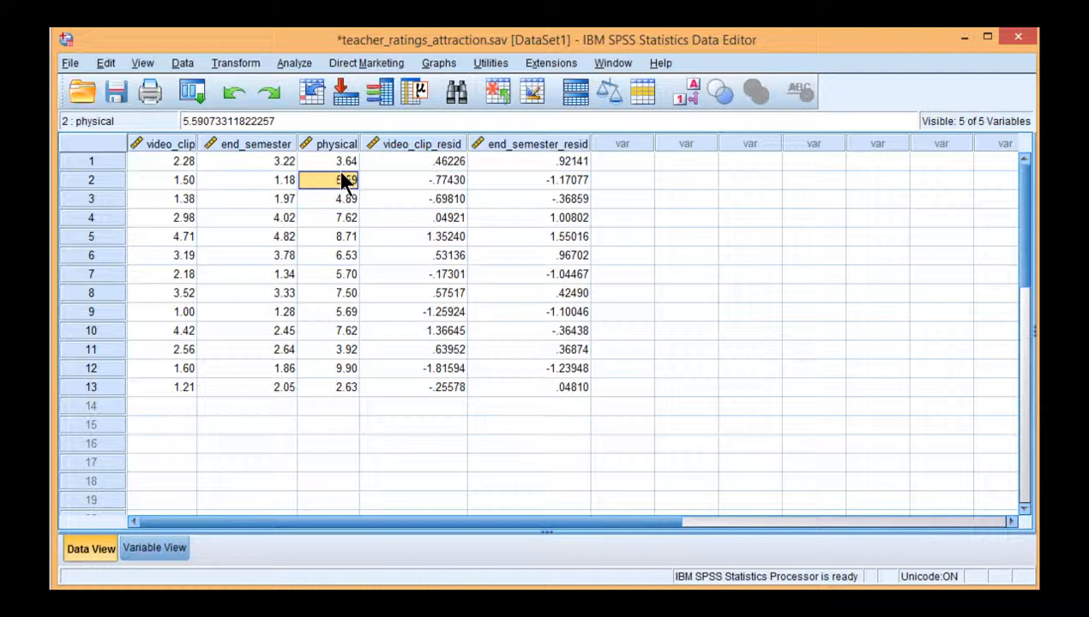
pyautogui.click(437, 163)
pyautogui.click(503, 163)
# Run a two-tailed Pearson bivariate correlation between video_clip_resid and end_semester_resid
pyautogui.click(296, 65)
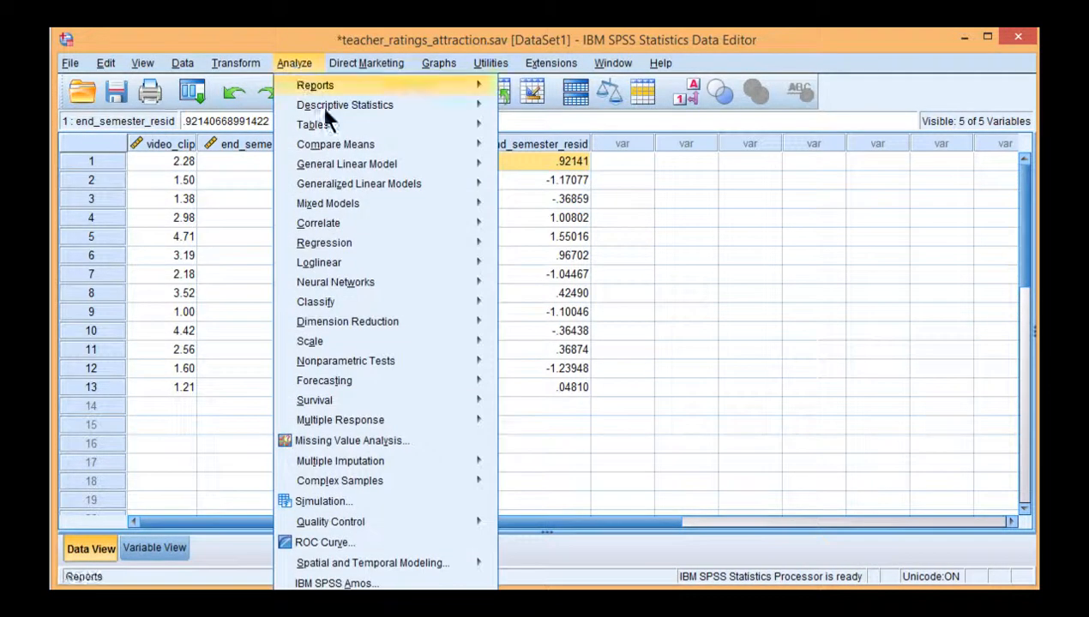
pyautogui.moveTo(426, 219)
pyautogui.click(525, 224)
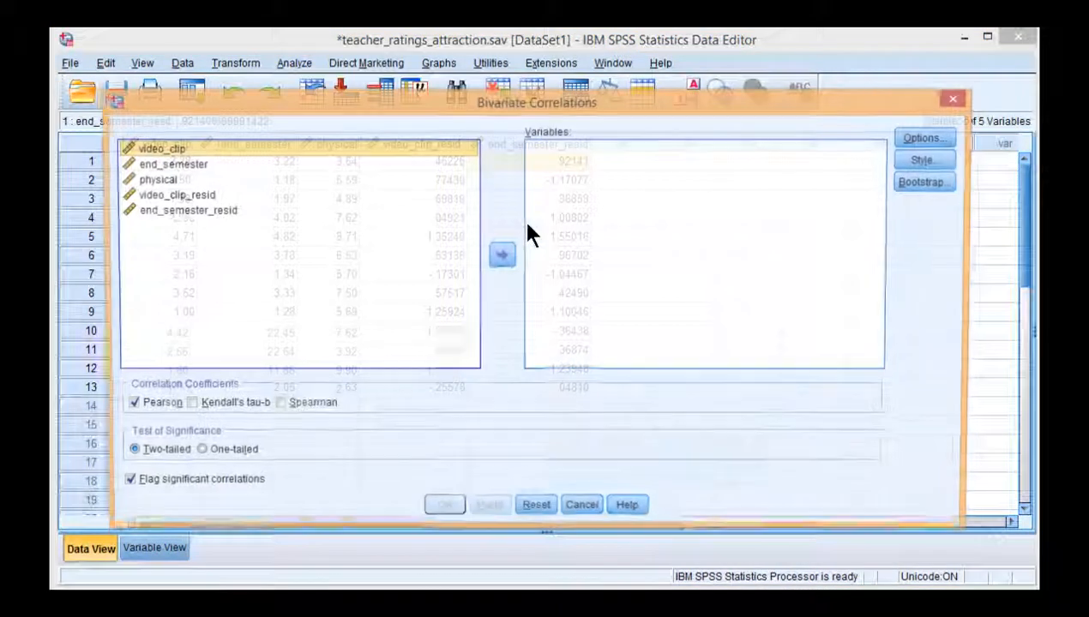
pyautogui.click(205, 196)
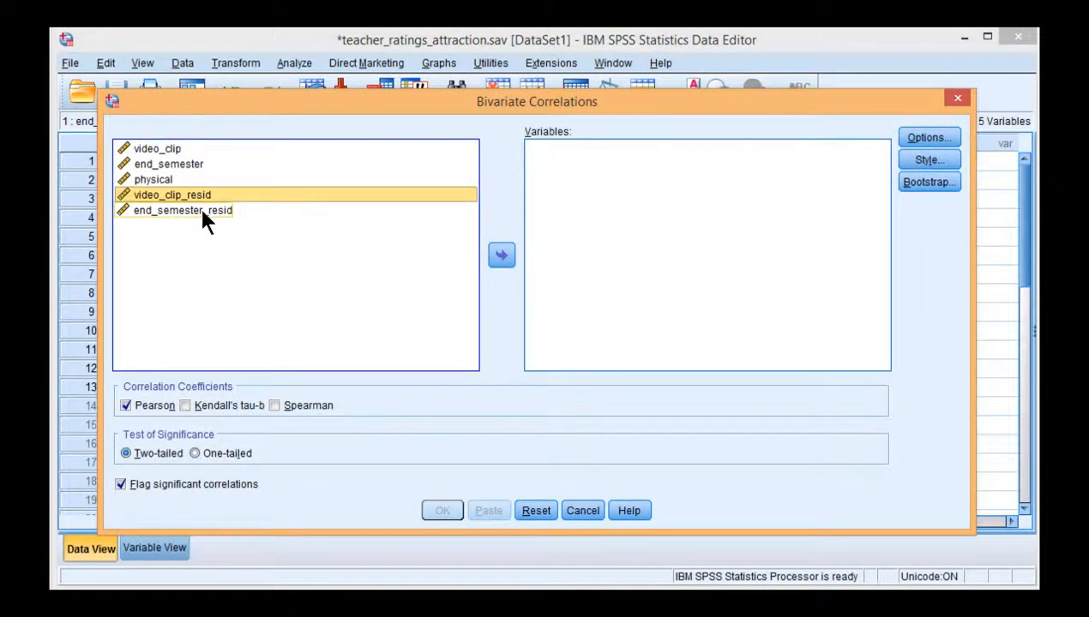
pyautogui.keyDown('shift'); pyautogui.click(203, 214); pyautogui.keyUp('shift')
pyautogui.click(501, 255)
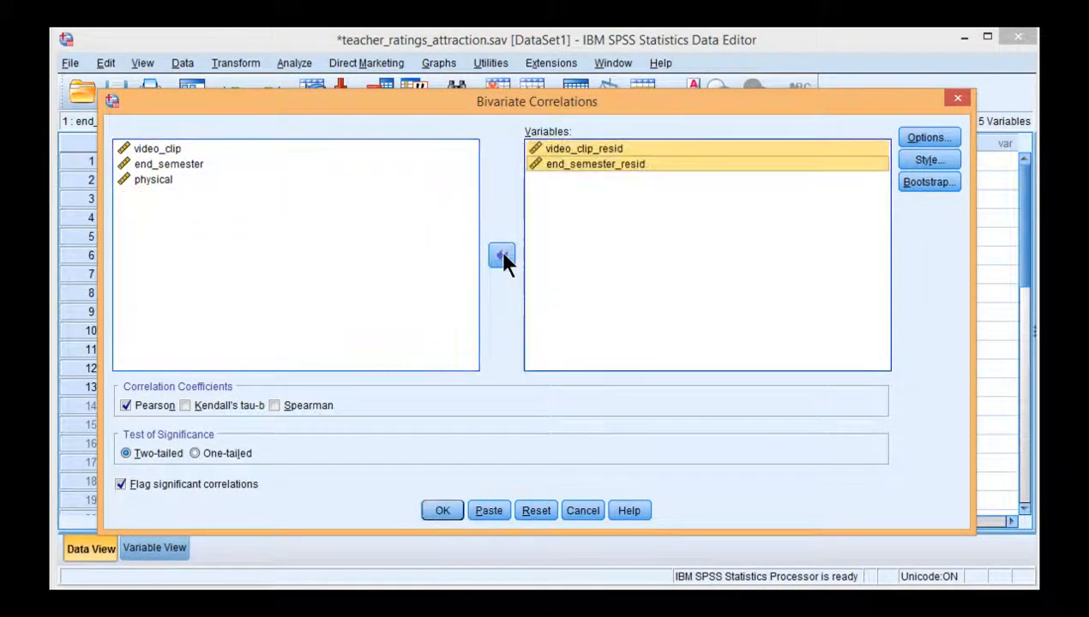
pyautogui.click(437, 508)
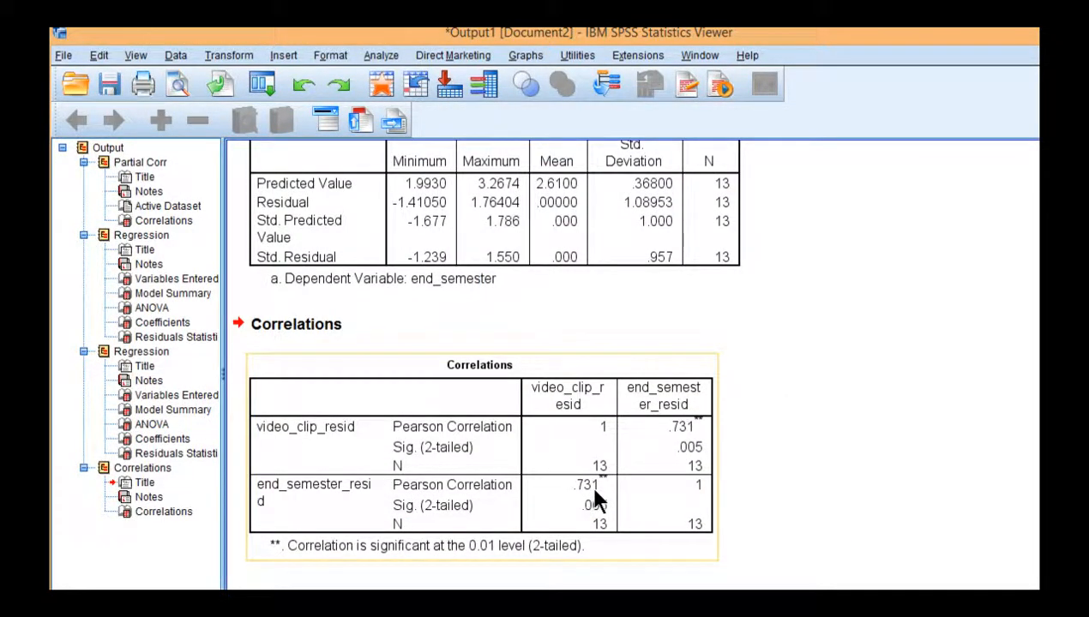
# Compare the residuals' correlation and significance with the earlier Partial Corr table in the output
pyautogui.scroll(10, 614, 486)
pyautogui.click(615, 408)
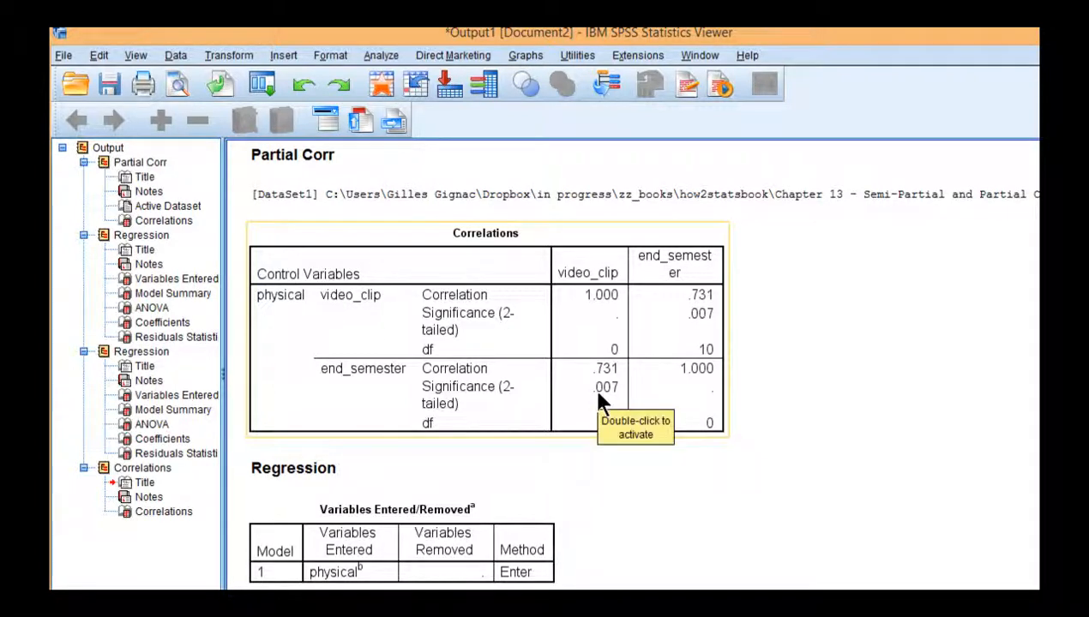
pyautogui.click(811, 420)
pyautogui.scroll(-2, 814, 429)
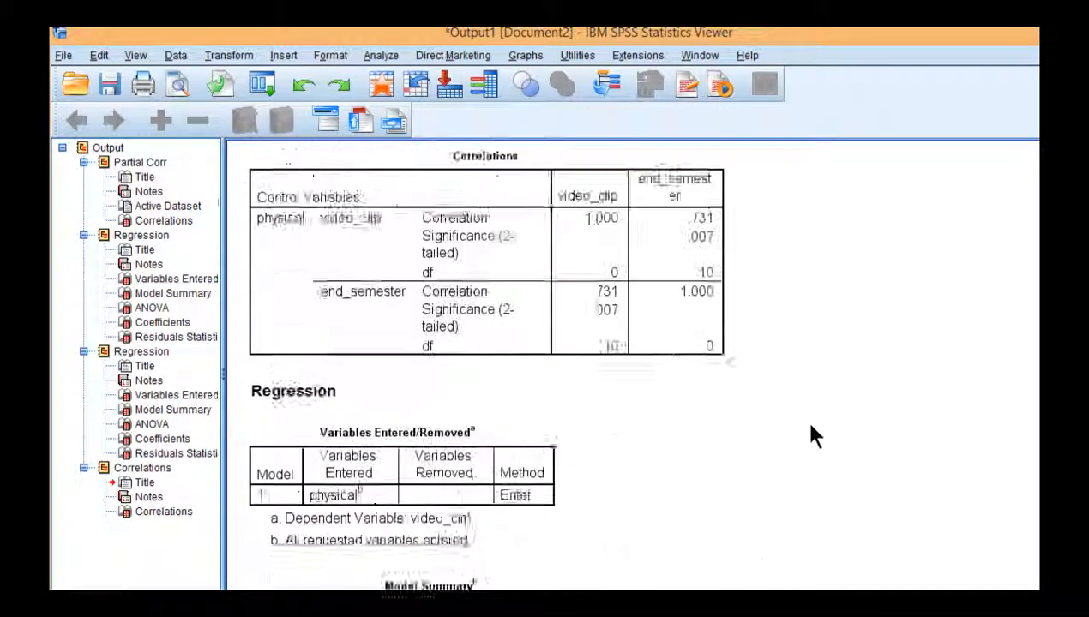
# Check the degrees of freedom and significance in the Partial Corr table against the N and significance in the residuals' Correlations table
pyautogui.scroll(2, 746, 446)
pyautogui.click(641, 431)
pyautogui.scroll(-9, 637, 432)
pyautogui.scroll(-10, 637, 433)
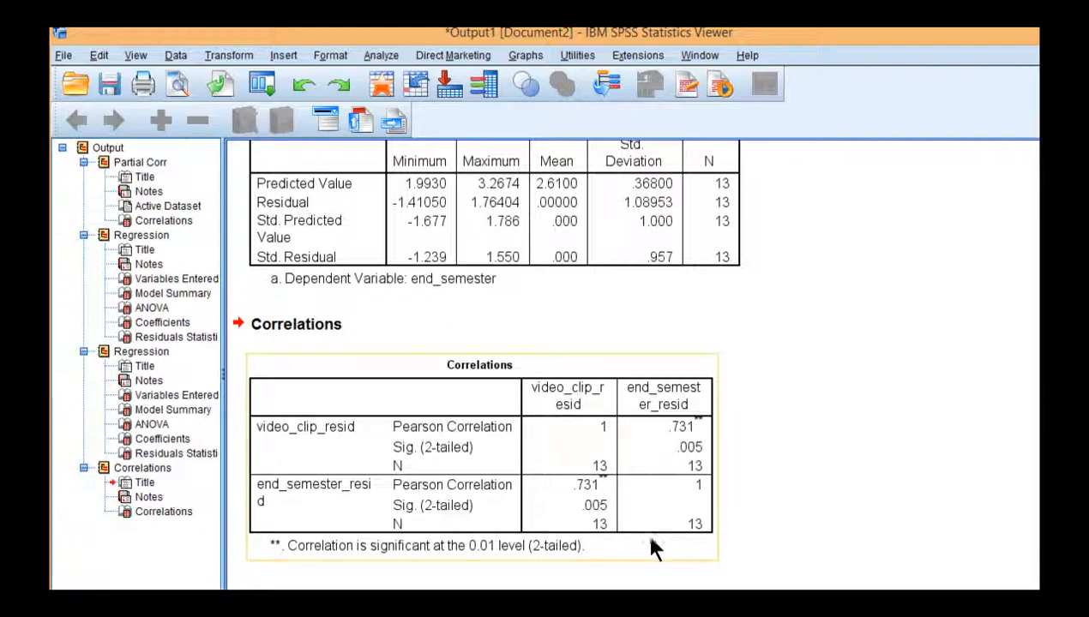
pyautogui.scroll(5, 597, 540)
pyautogui.scroll(12, 591, 540)
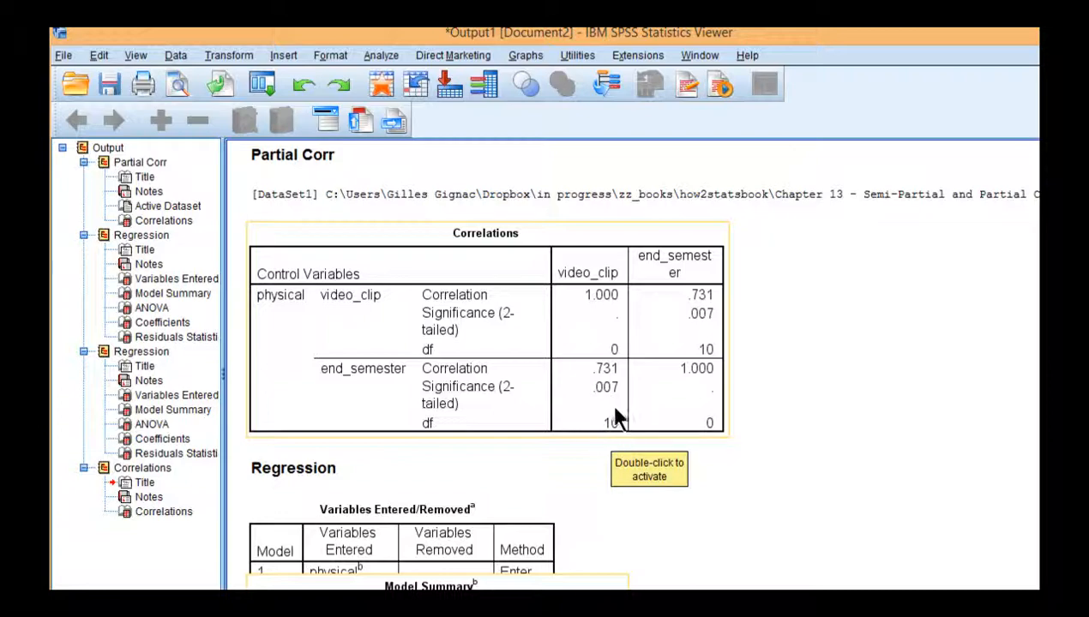
pyautogui.scroll(-10, 611, 429)
pyautogui.scroll(-12, 609, 463)
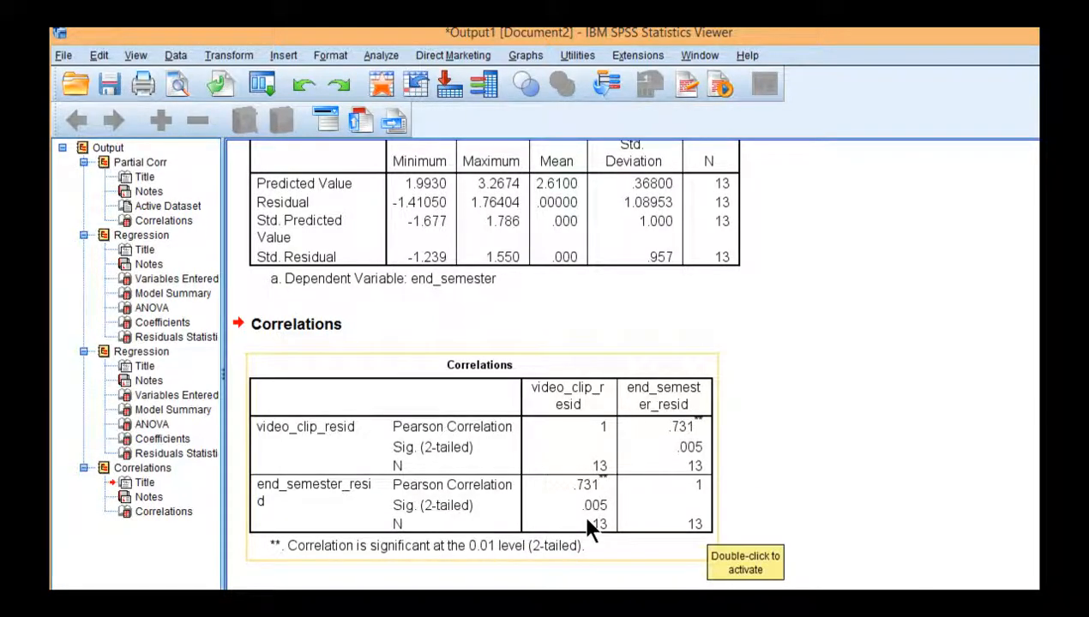
pyautogui.scroll(20, 580, 510)
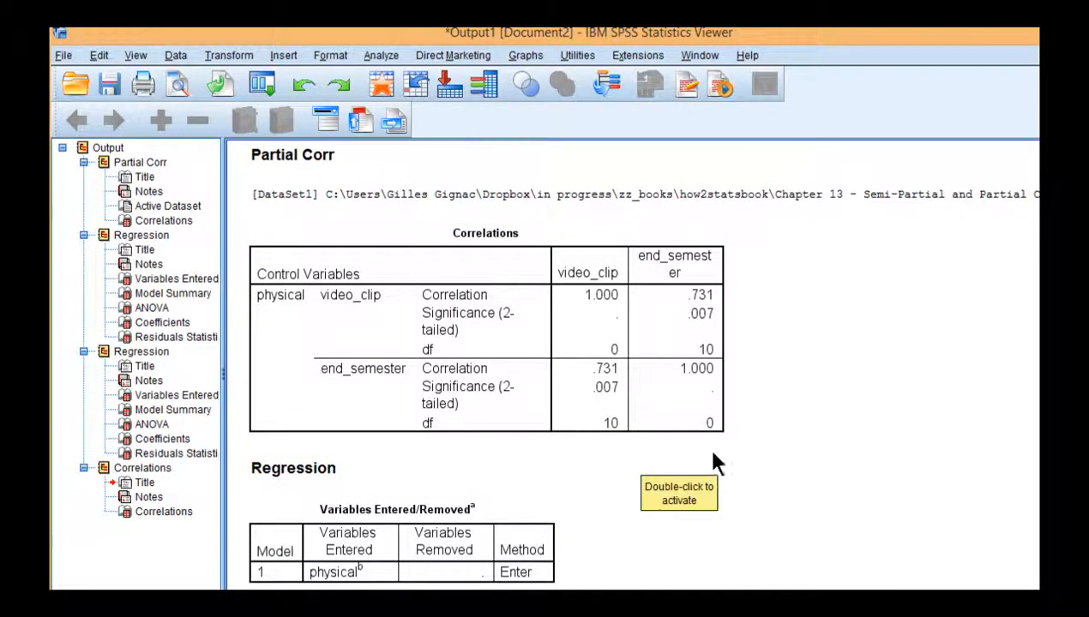
pyautogui.scroll(-12, 627, 443)
pyautogui.scroll(-10, 615, 427)
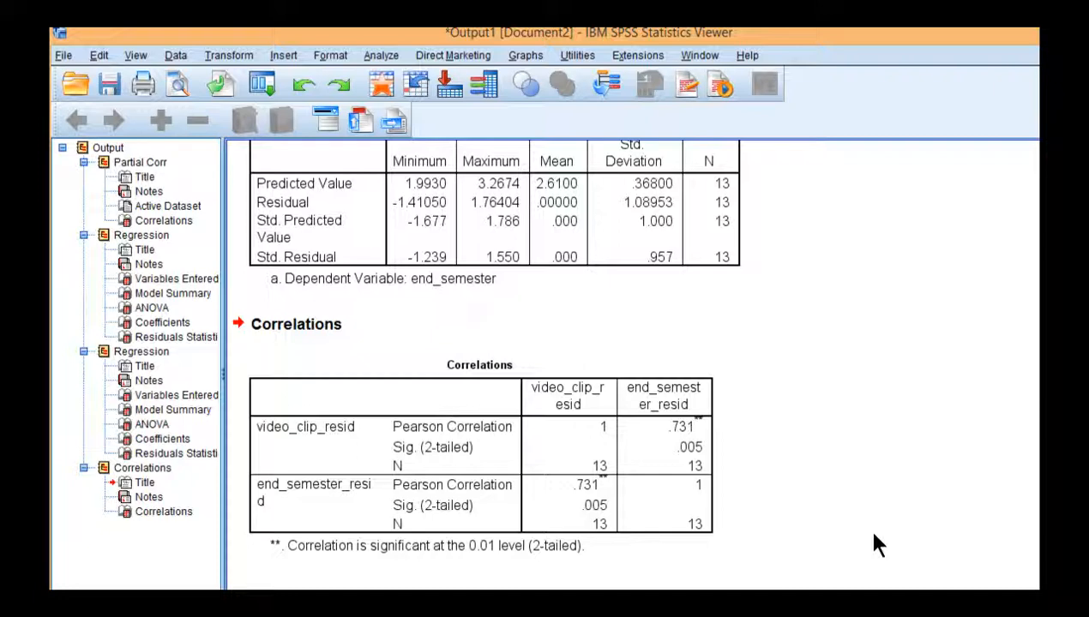
pyautogui.click(607, 506)
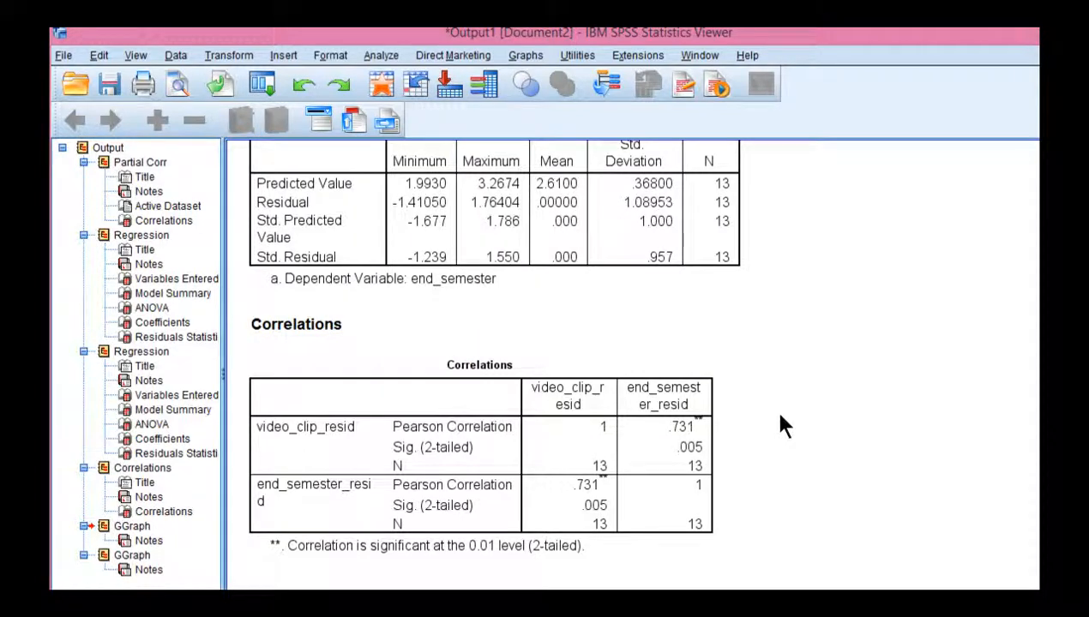
# Create a simple scatterplot with video_clip_resid on the X axis and end_semester_resid on the Y axis
pyautogui.click(525, 56)
pyautogui.moveTo(641, 187)
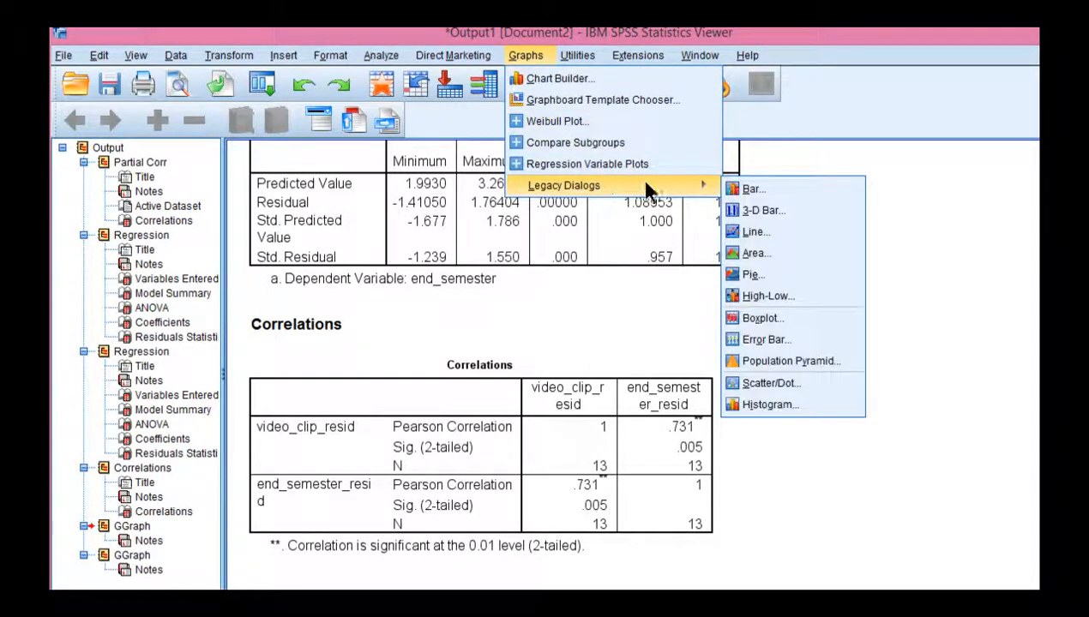
pyautogui.click(758, 382)
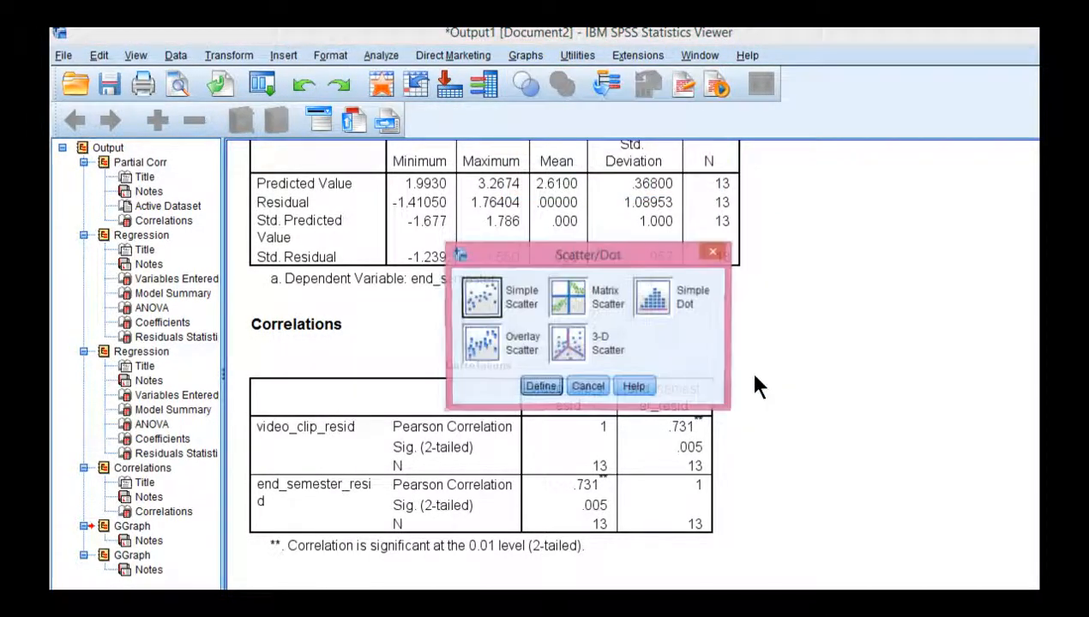
pyautogui.click(477, 295)
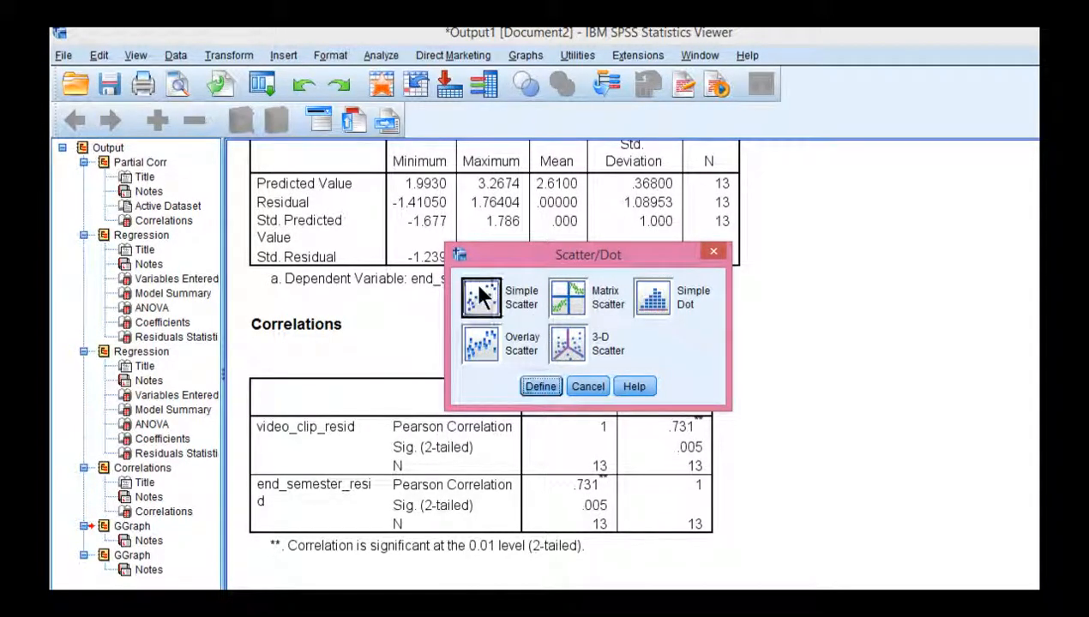
pyautogui.click(540, 388)
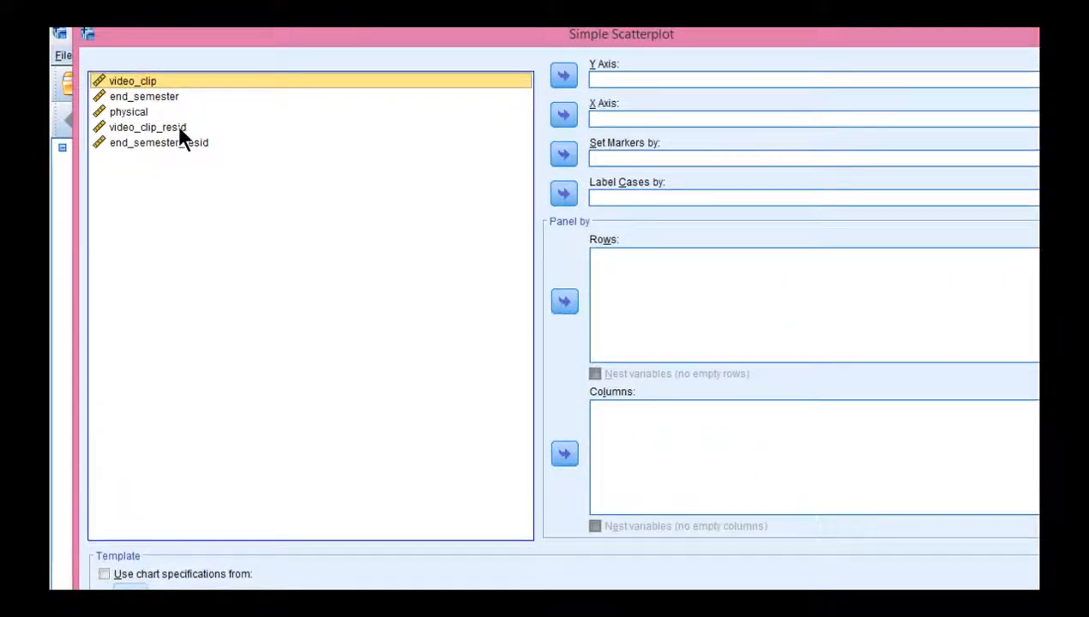
pyautogui.click(176, 127)
pyautogui.click(563, 115)
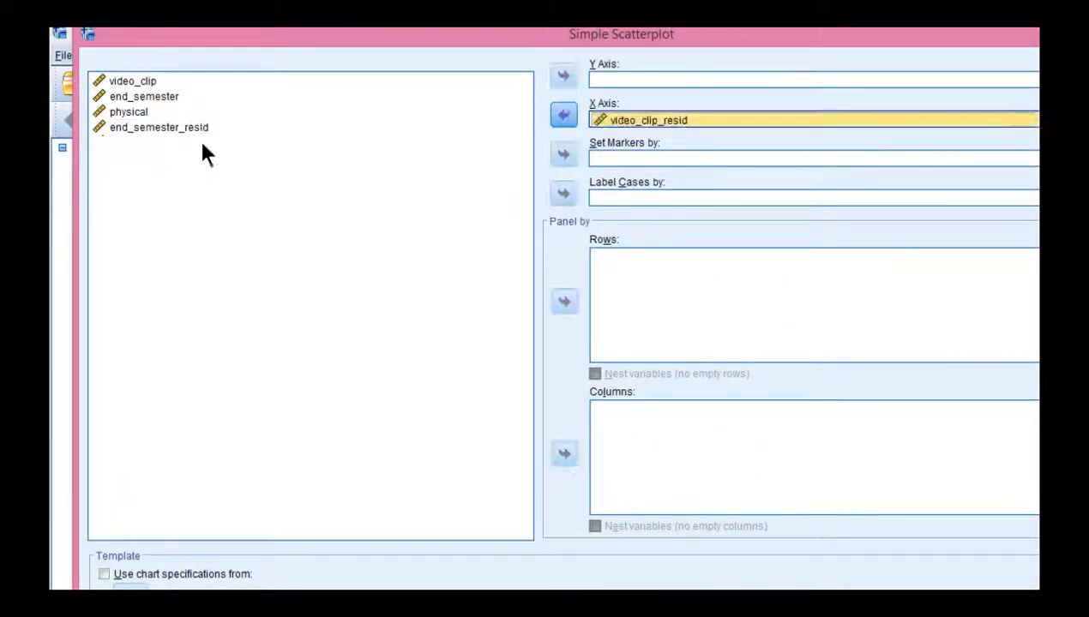
pyautogui.click(166, 127)
pyautogui.click(557, 78)
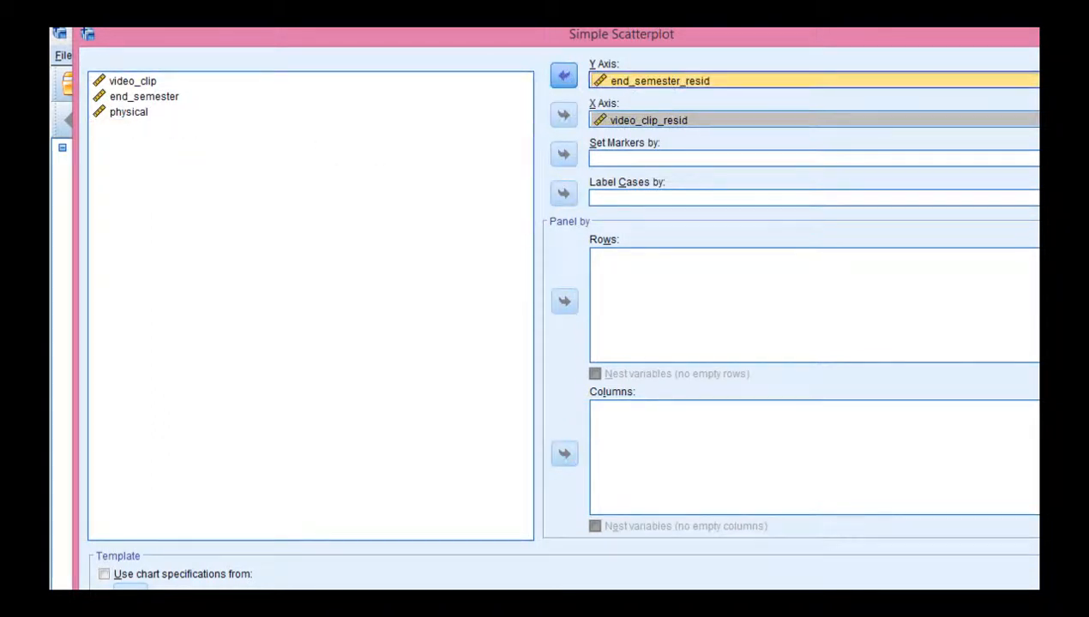
pyautogui.click(522, 537)
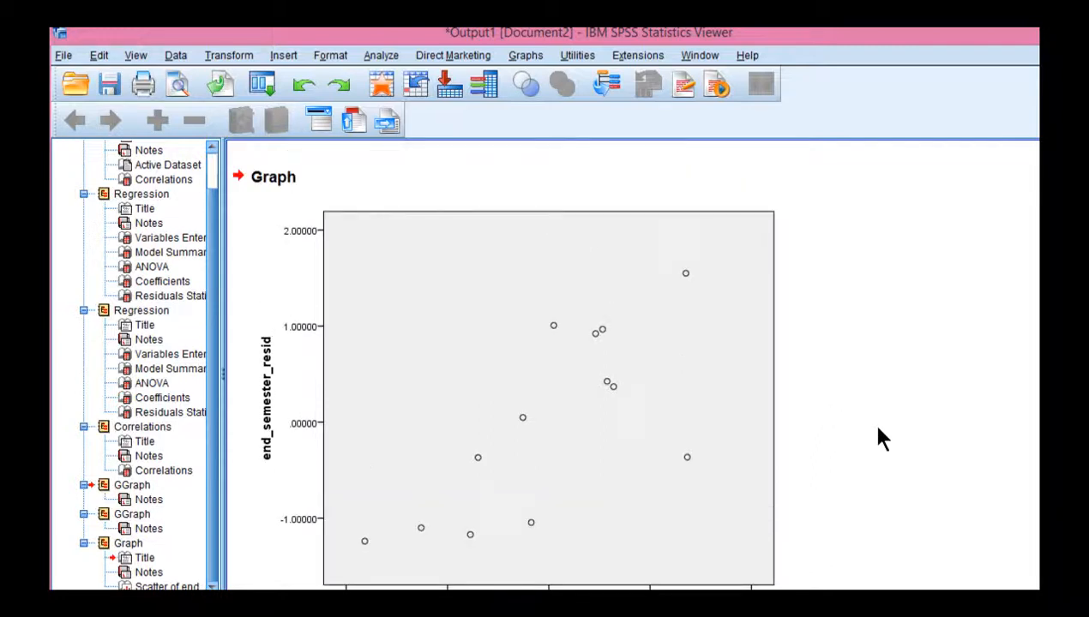
# Examine the residuals' scatterplot together with the Correlations table and the end_semester regression output above it
pyautogui.scroll(-1, 877, 429)
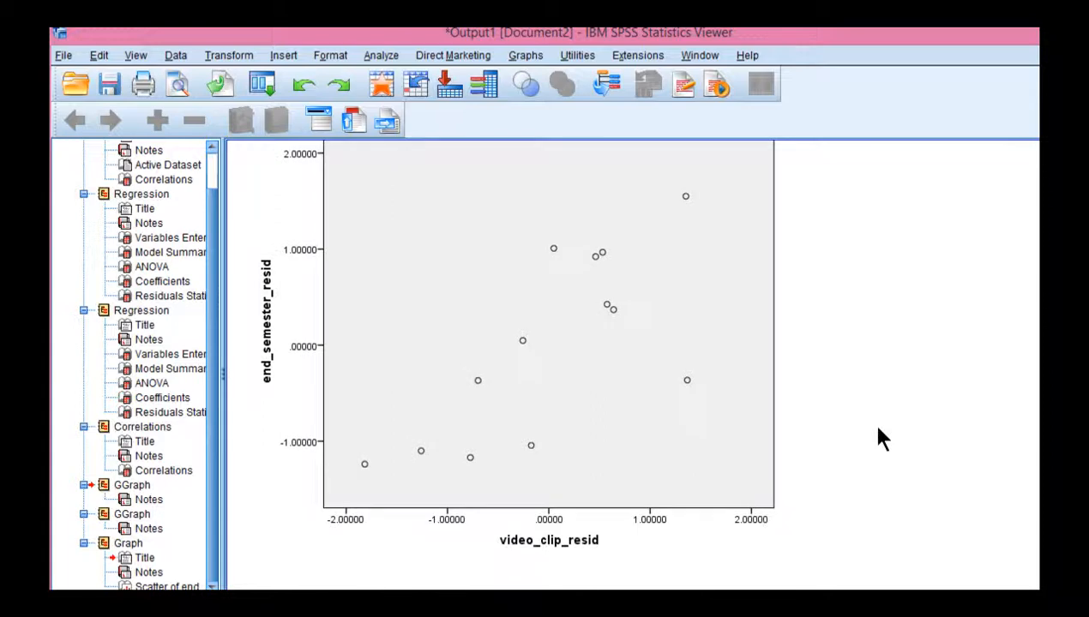
pyautogui.scroll(5, 879, 430)
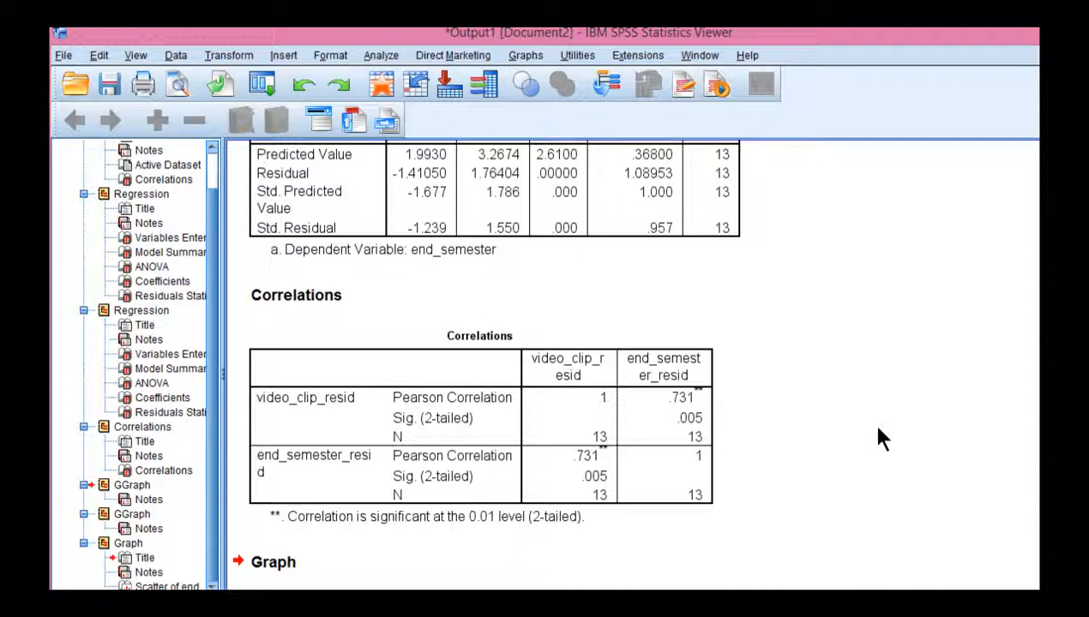
pyautogui.scroll(-5, 876, 429)
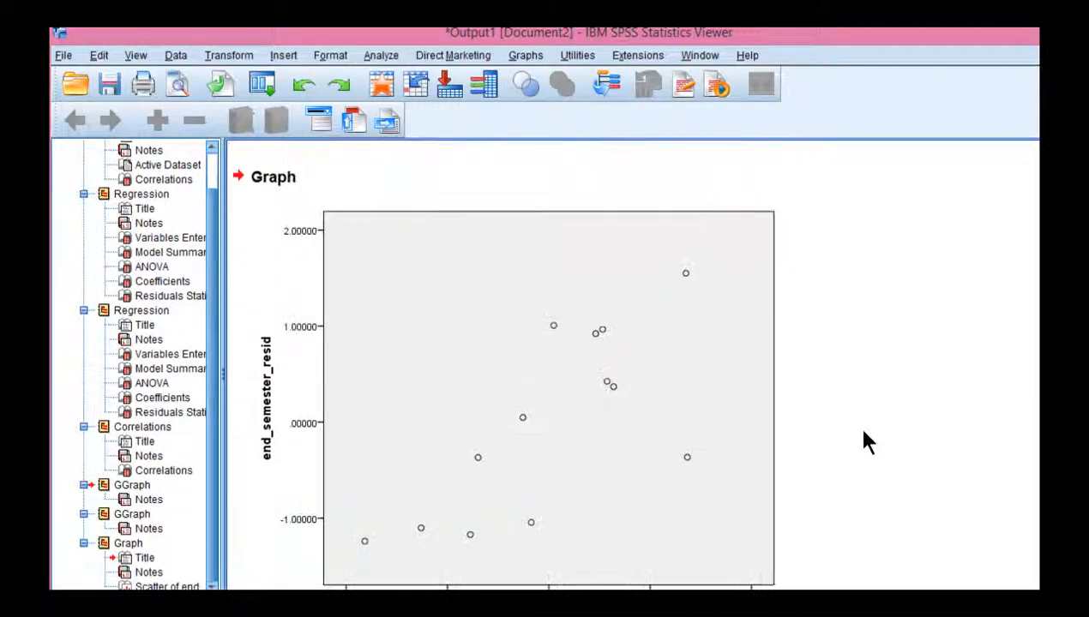
pyautogui.scroll(1, 863, 432)
pyautogui.scroll(-1, 863, 432)
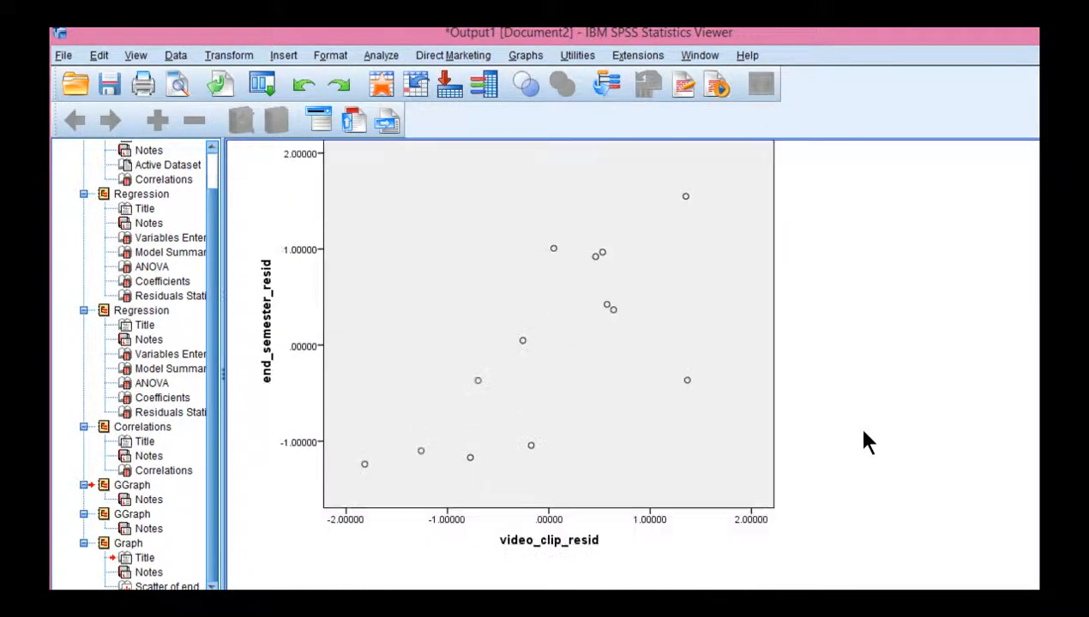
pyautogui.scroll(8, 864, 432)
pyautogui.scroll(2, 863, 433)
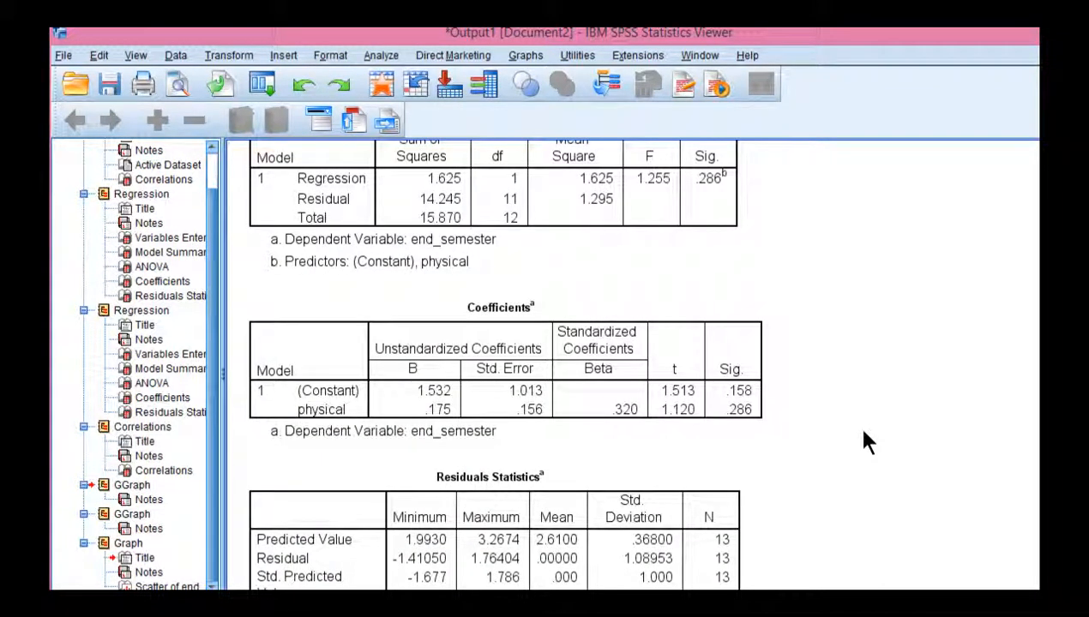
pyautogui.scroll(-10, 866, 442)
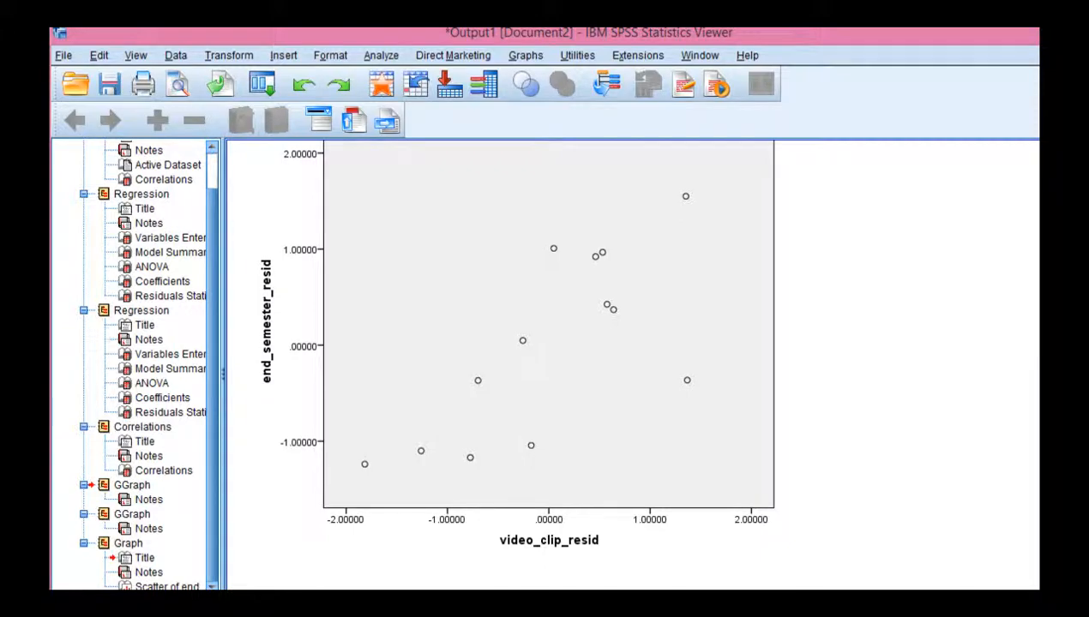
pyautogui.click(1052, 30)
pyautogui.click(307, 62)
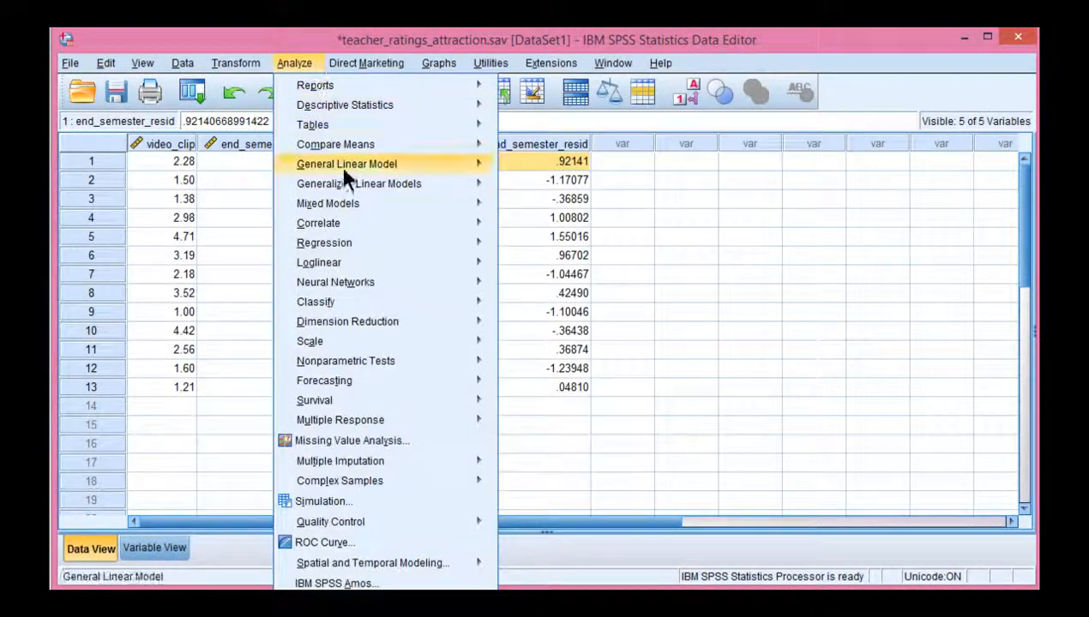
pyautogui.moveTo(446, 247)
pyautogui.click(528, 289)
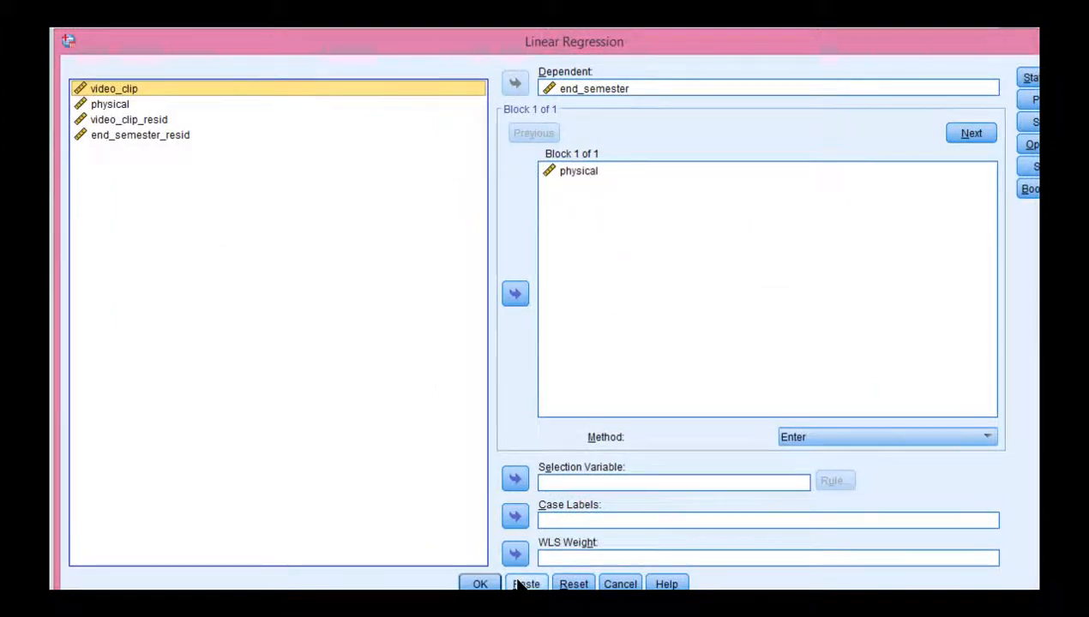
pyautogui.click(1070, 39)
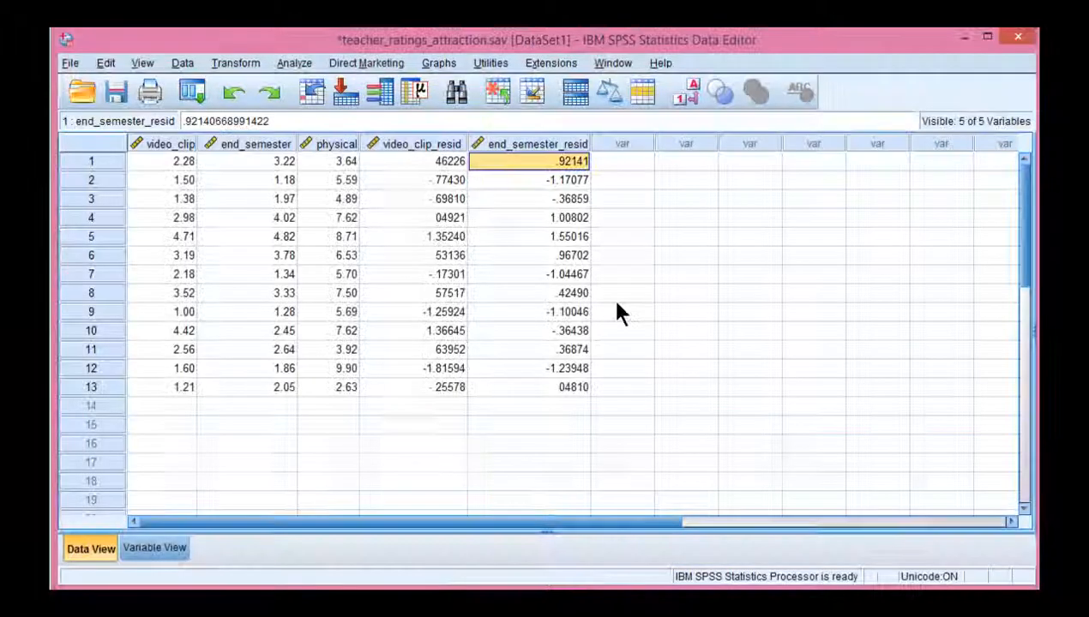